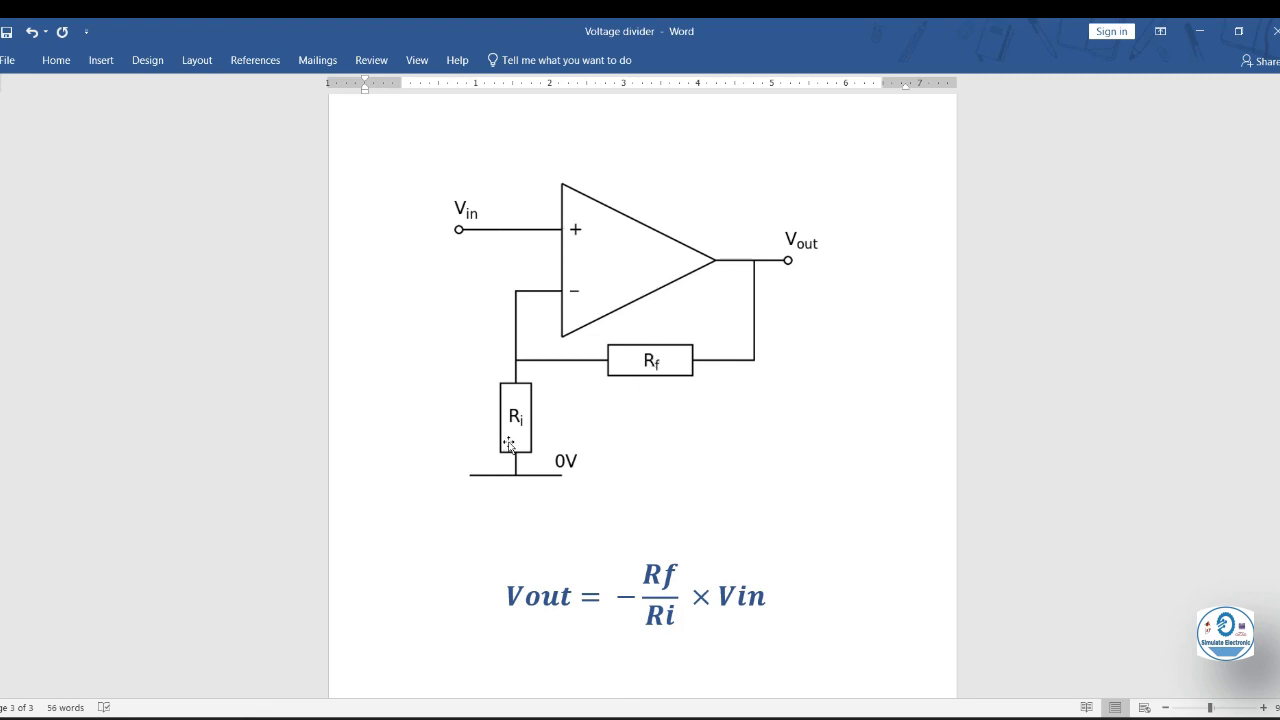
# - Leave the Vout equation page for Multisim and open the component browser with All groups
pyautogui.click(571, 594)
pyautogui.scroll(-1, 664, 549)
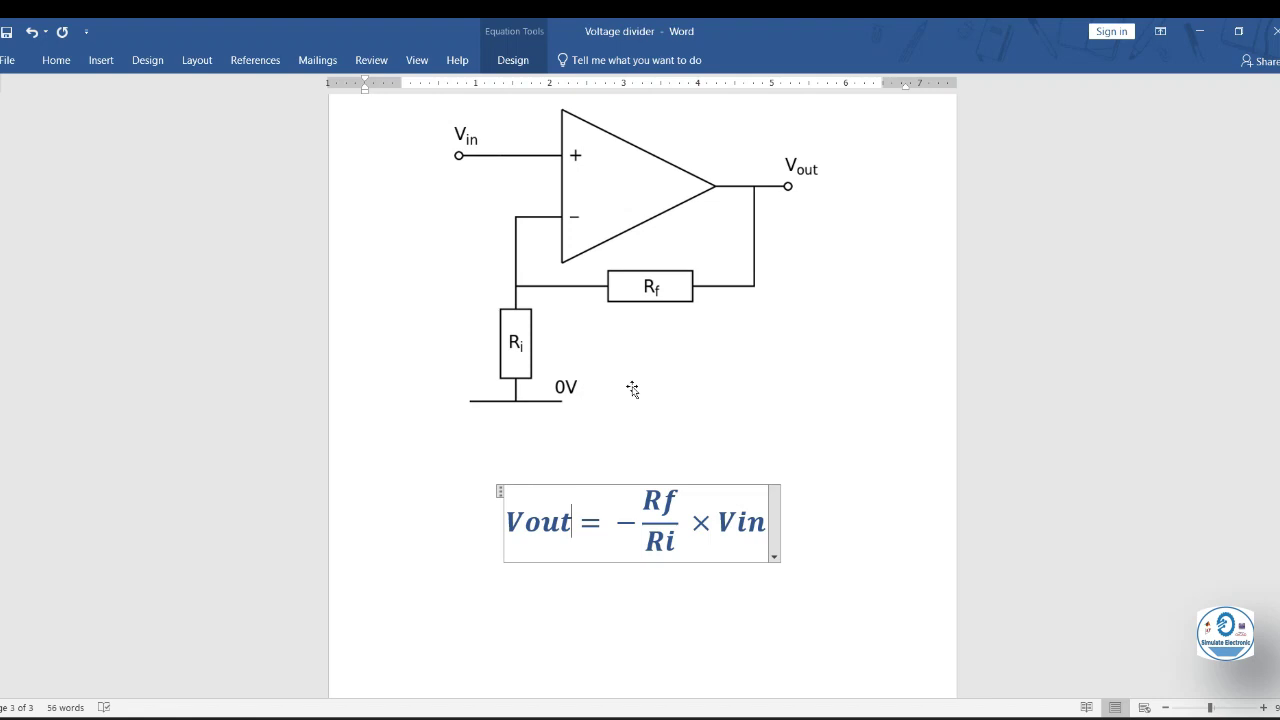
pyautogui.scroll(1, 632, 395)
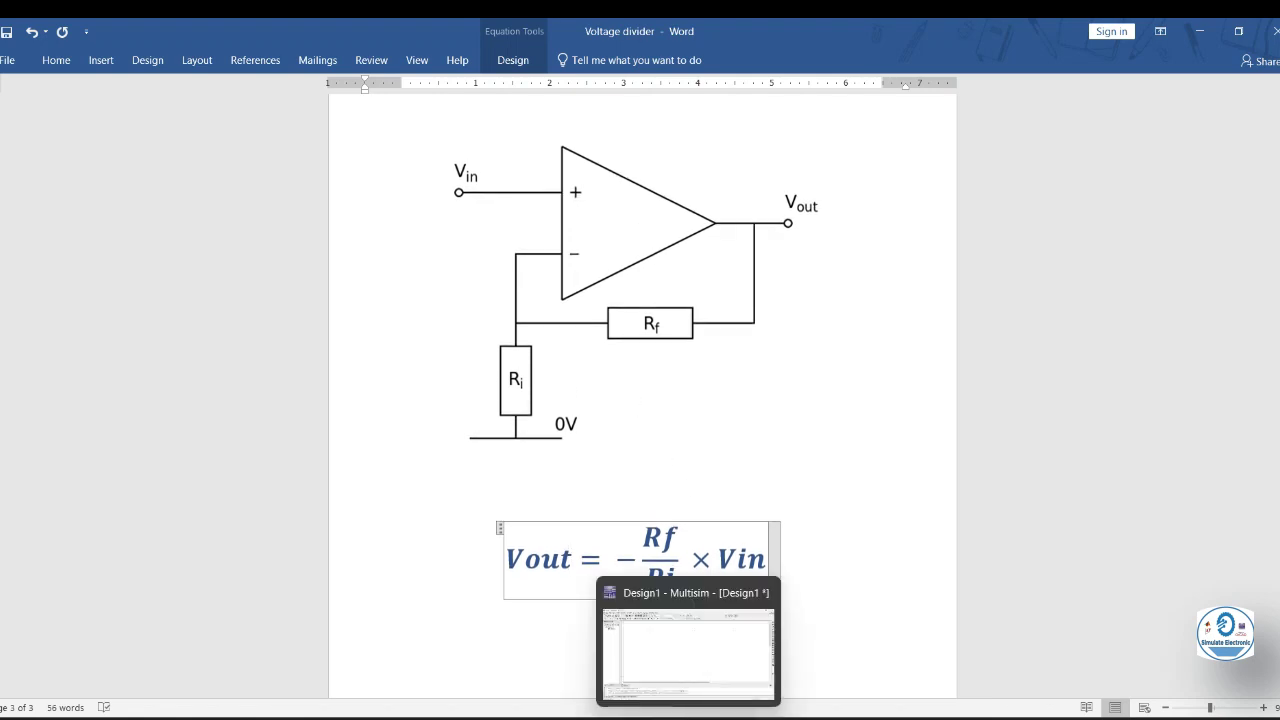
pyautogui.click(686, 648)
pyautogui.click(451, 422)
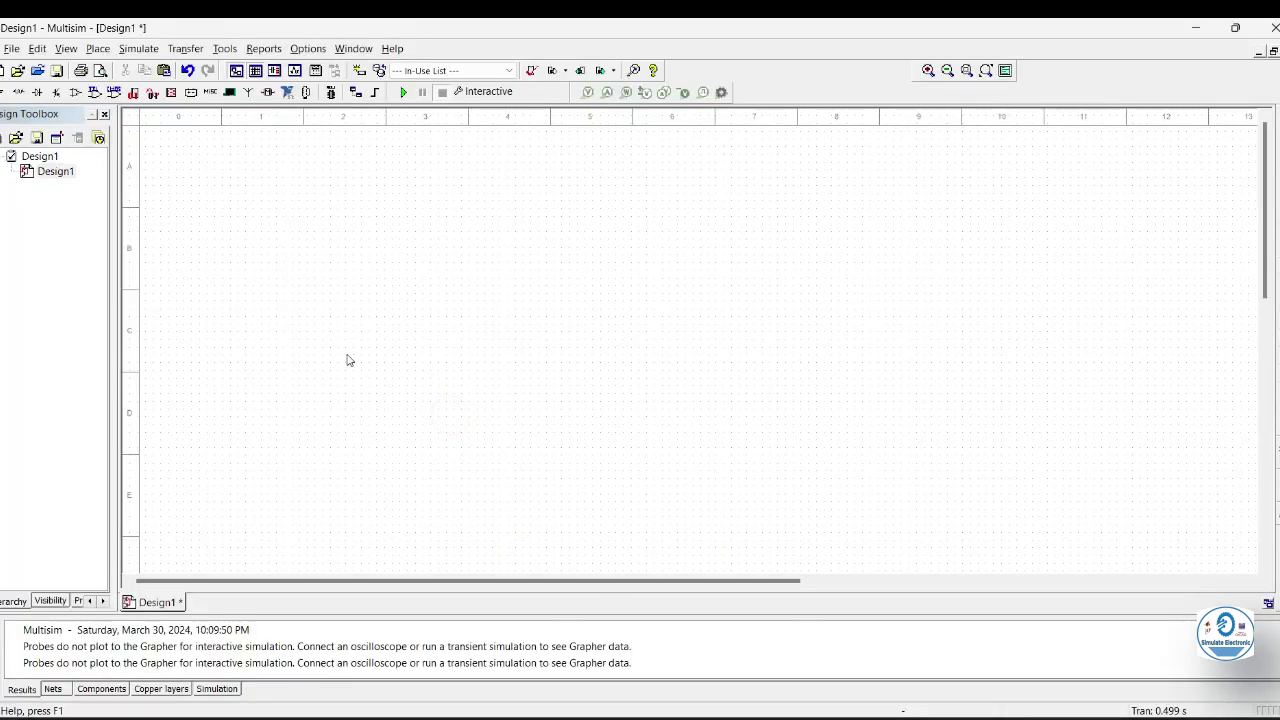
pyautogui.click(19, 91)
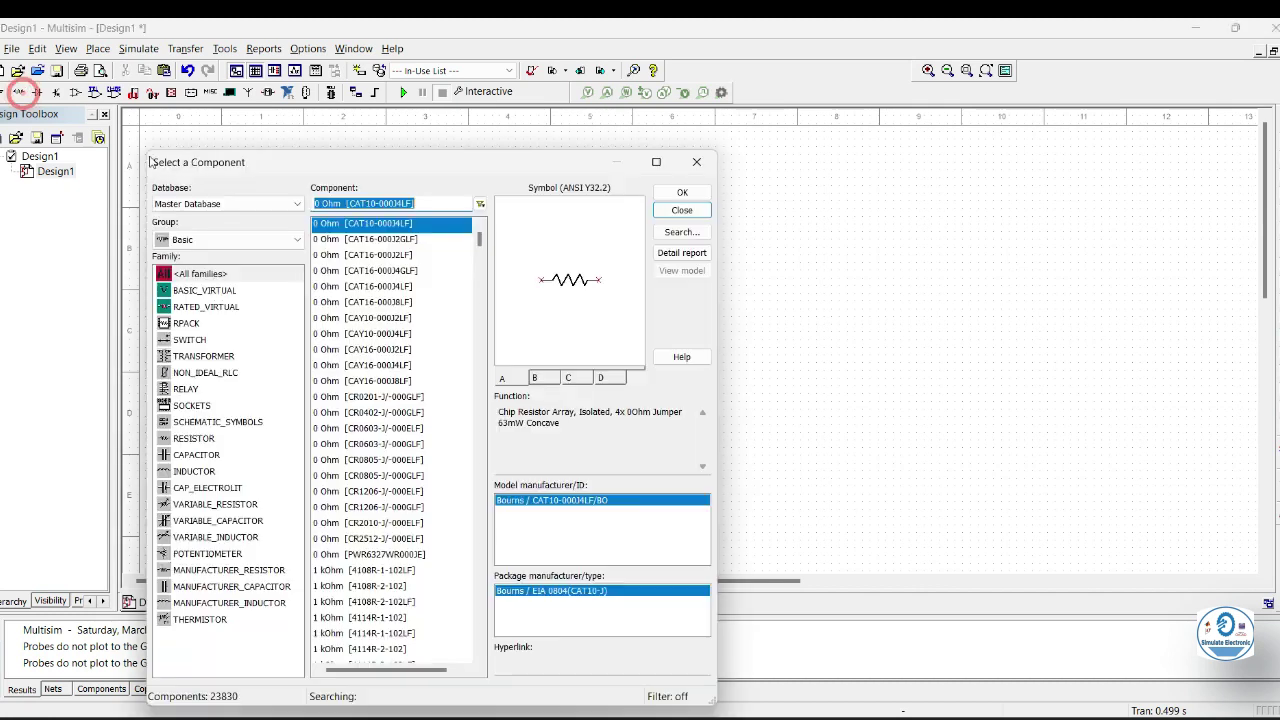
pyautogui.click(248, 240)
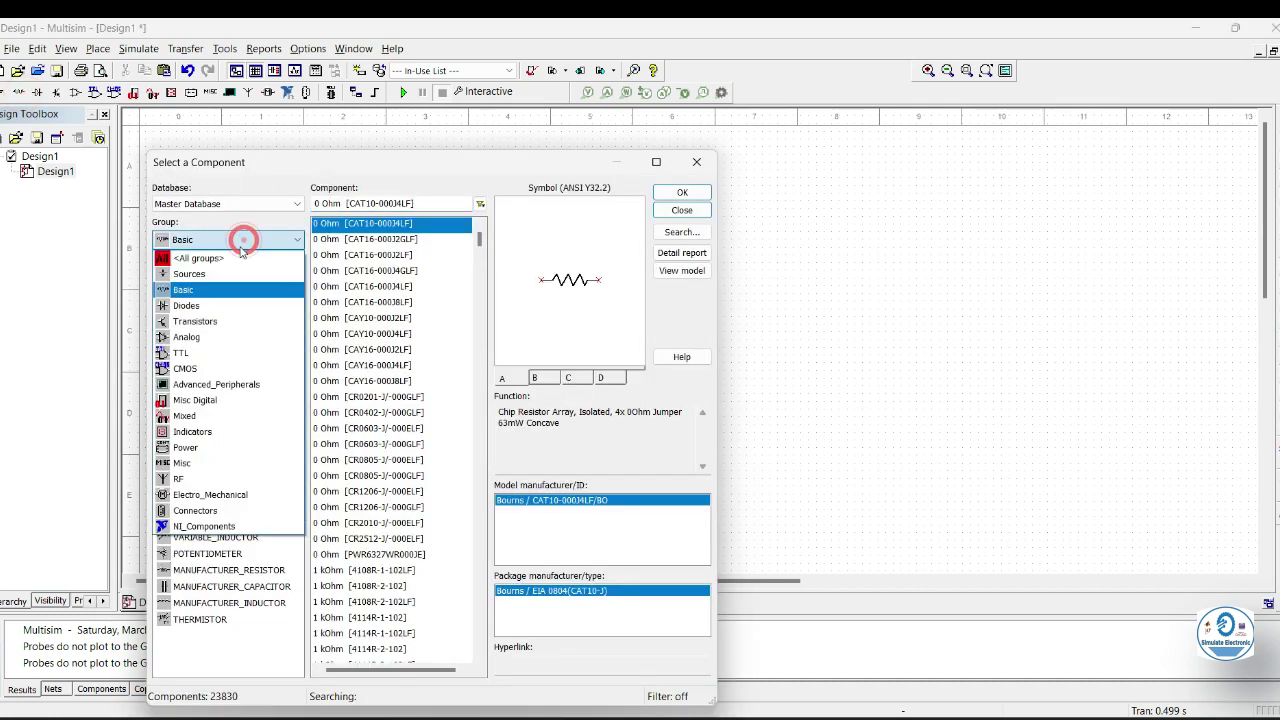
pyautogui.click(232, 253)
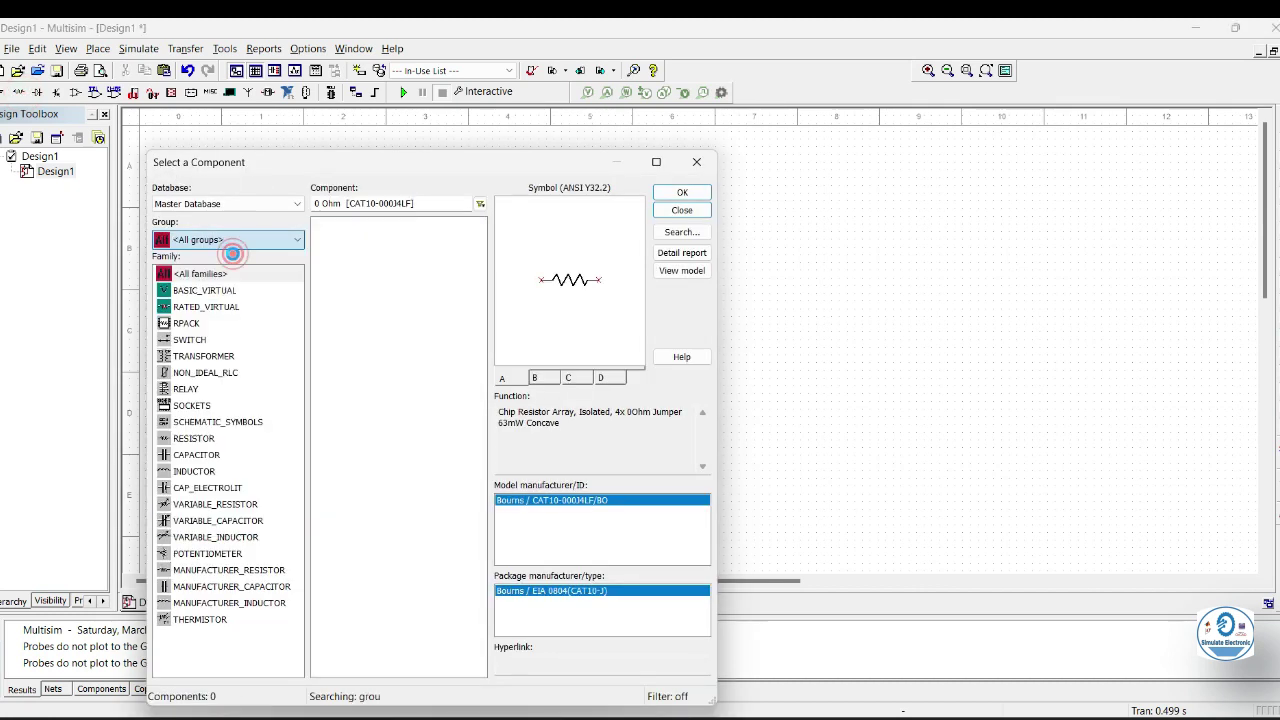
# - Search 'opamp' and place the OPAMP_3T_VIRTUAL op-amp as U1
pyautogui.doubleClick(352, 203)
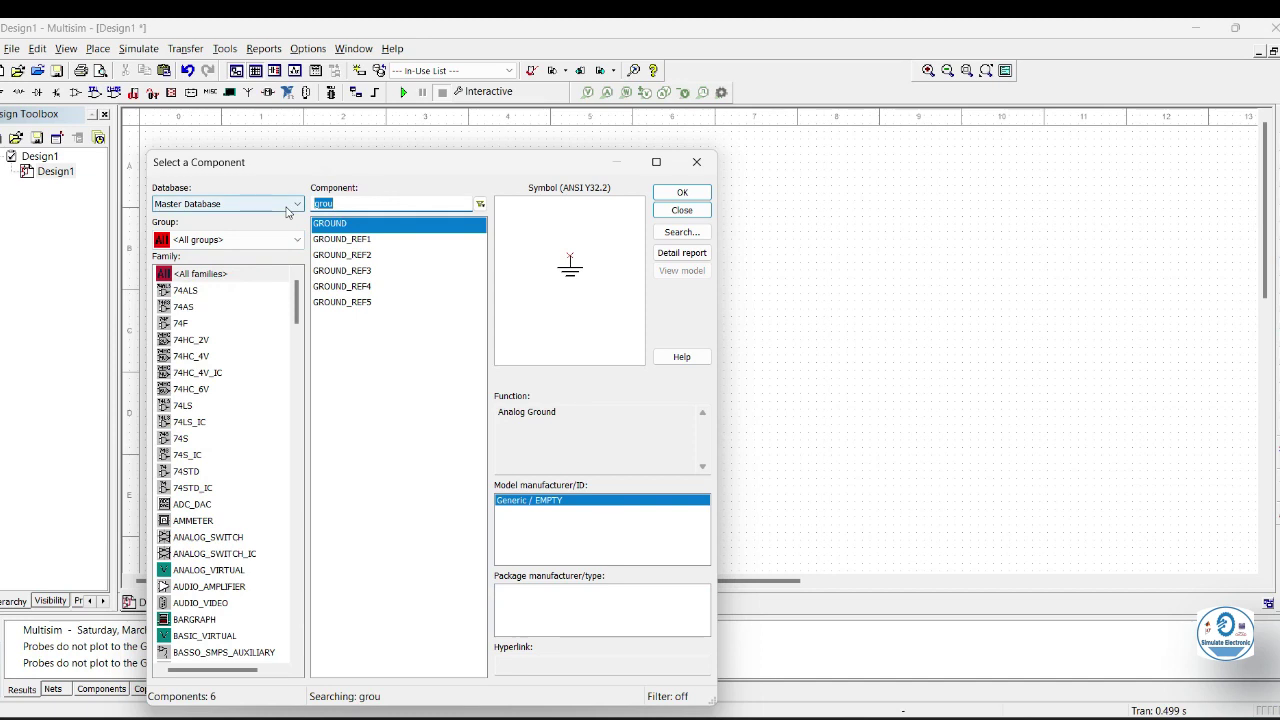
pyautogui.write('opamp')
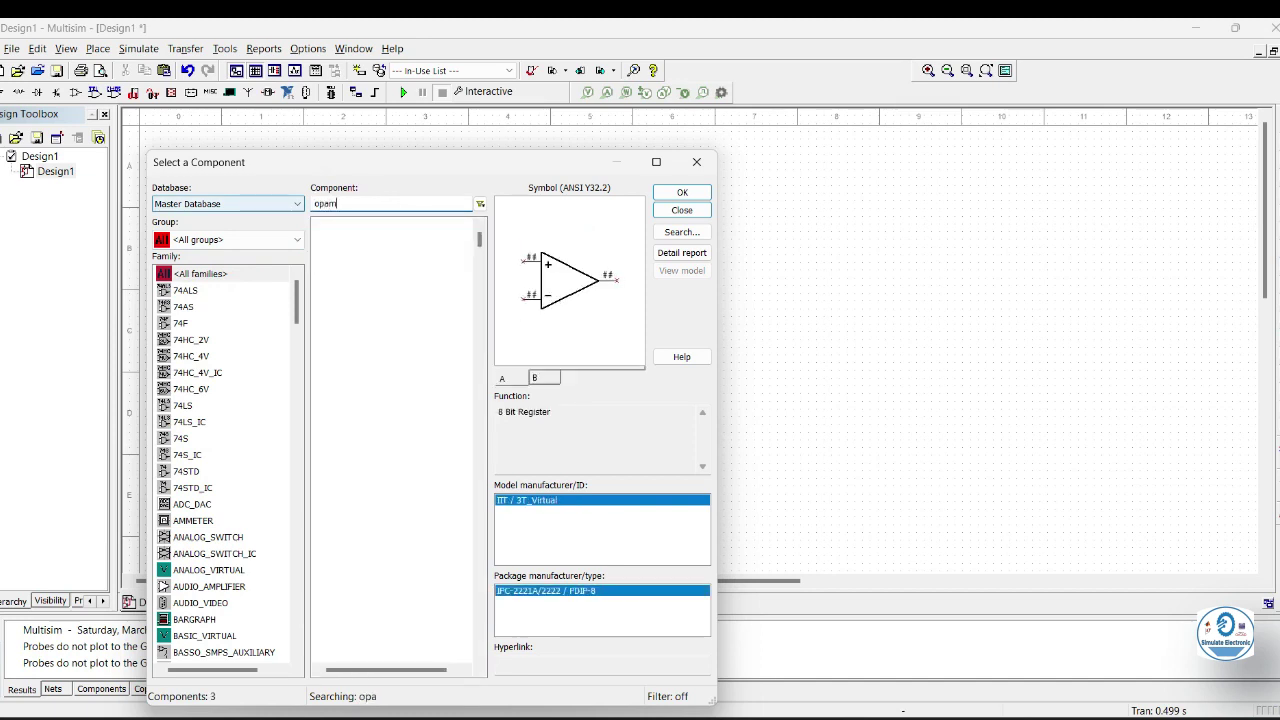
pyautogui.click(350, 228)
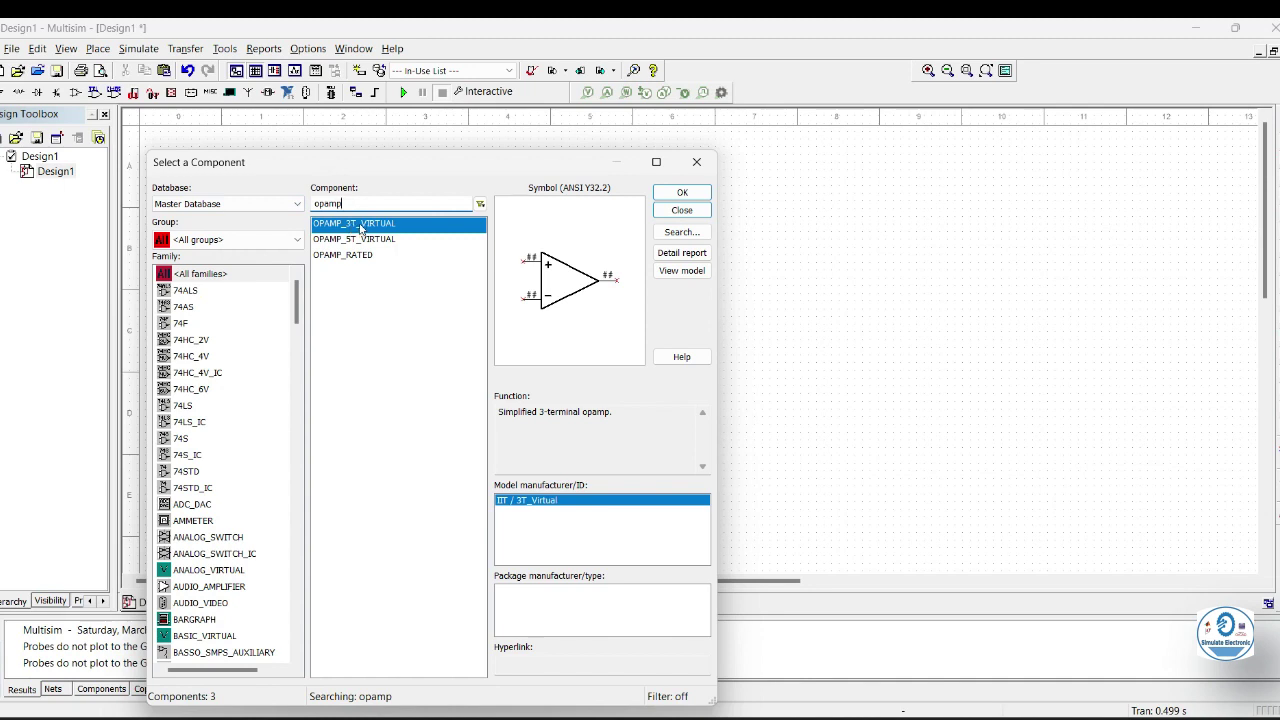
pyautogui.doubleClick(358, 226)
pyautogui.click(537, 348)
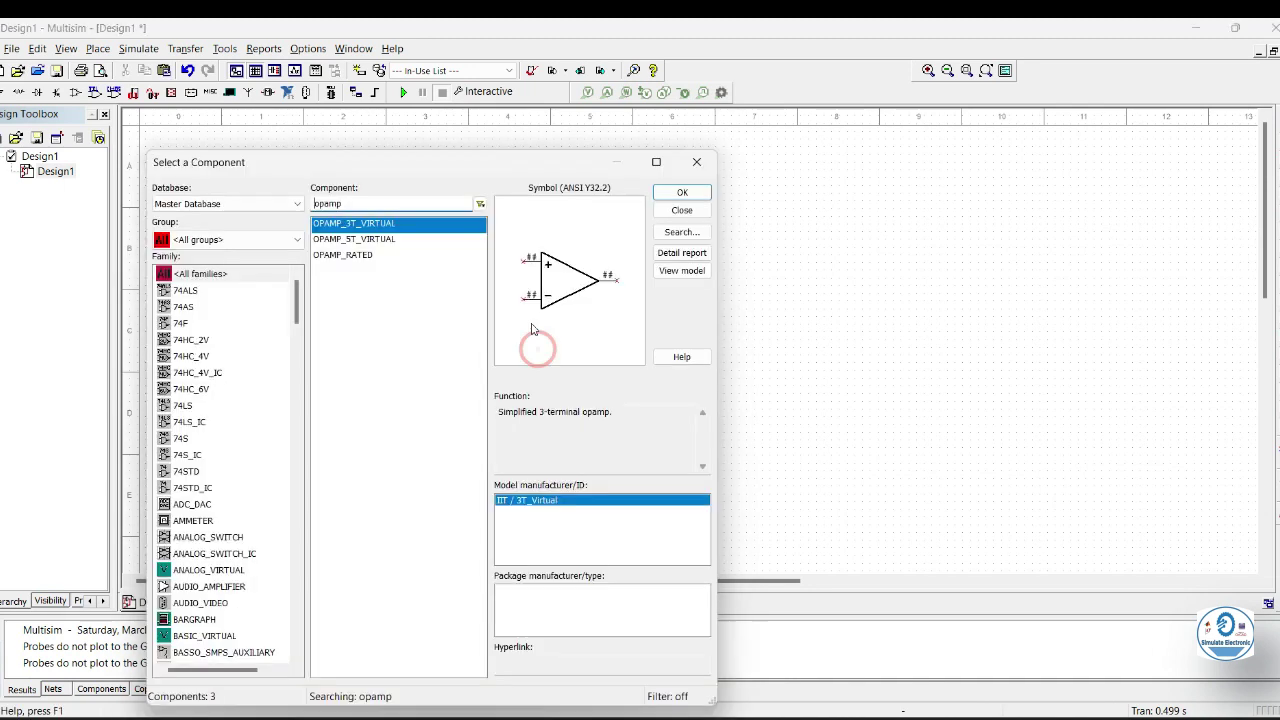
# - Search 'res' and place RESISTOR_RATED R1 below the op-amp, picking another resistor
pyautogui.doubleClick(340, 203)
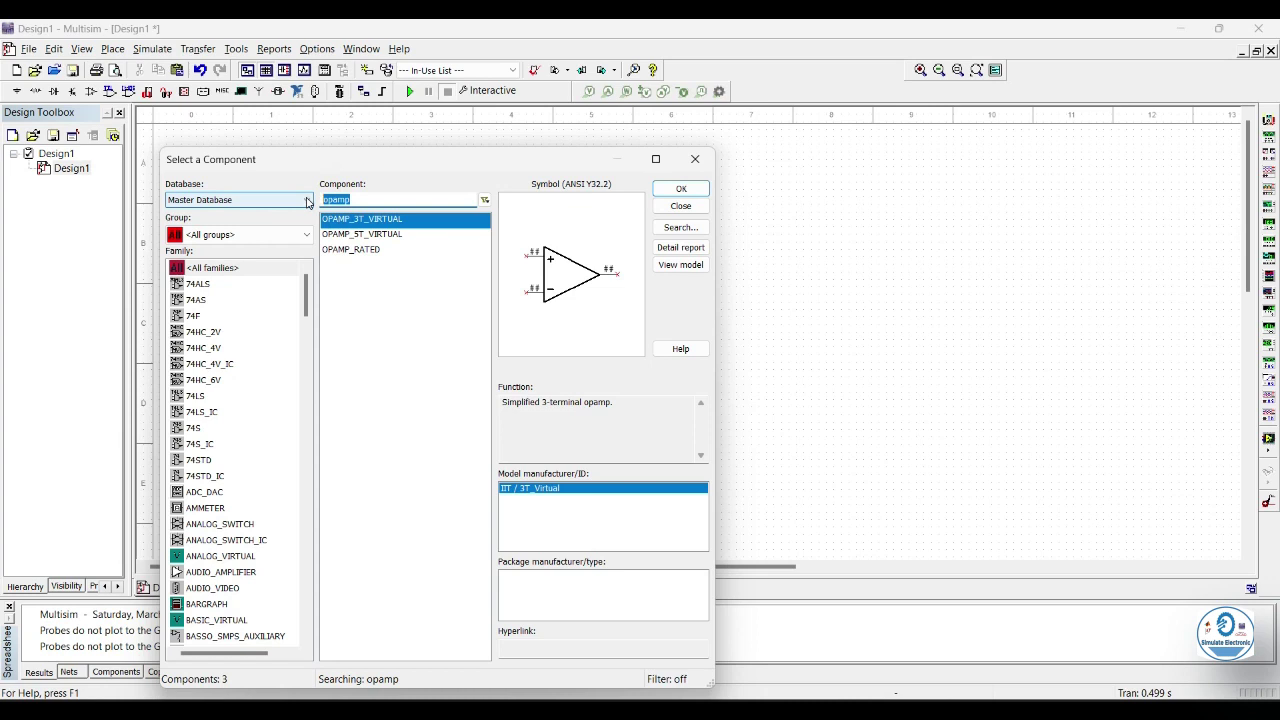
pyautogui.write('res')
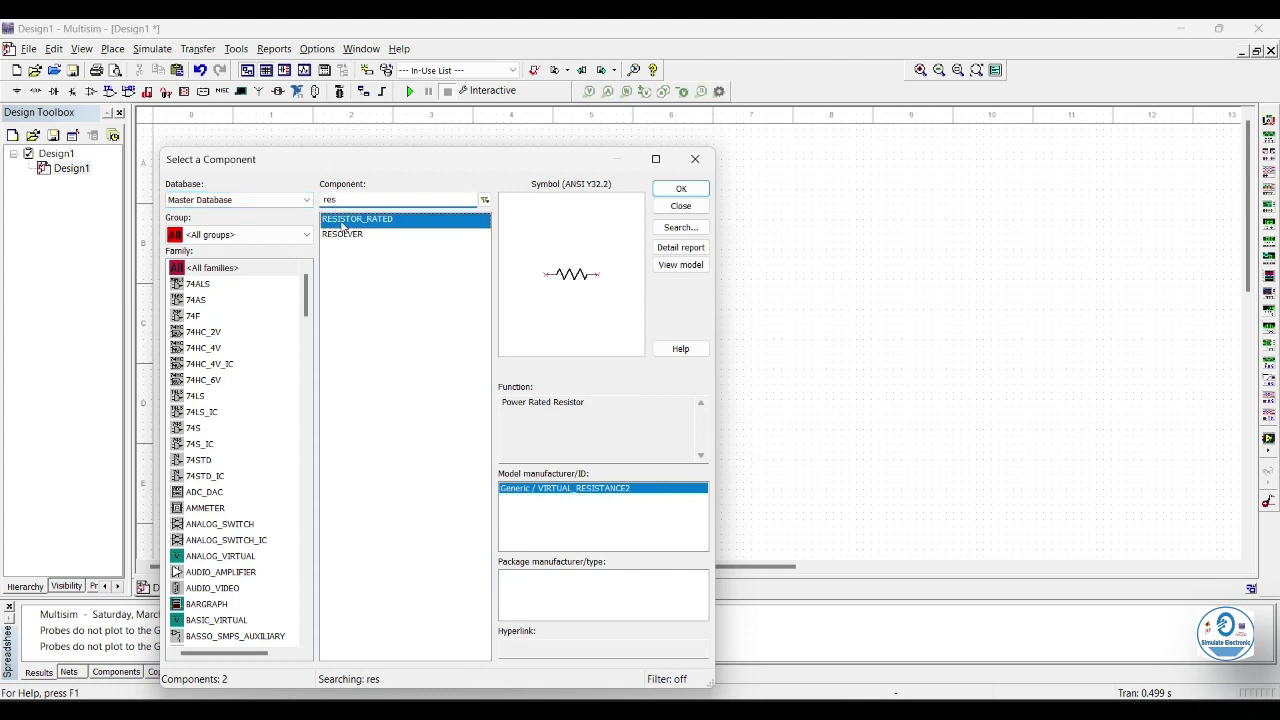
pyautogui.doubleClick(340, 221)
pyautogui.click(563, 414)
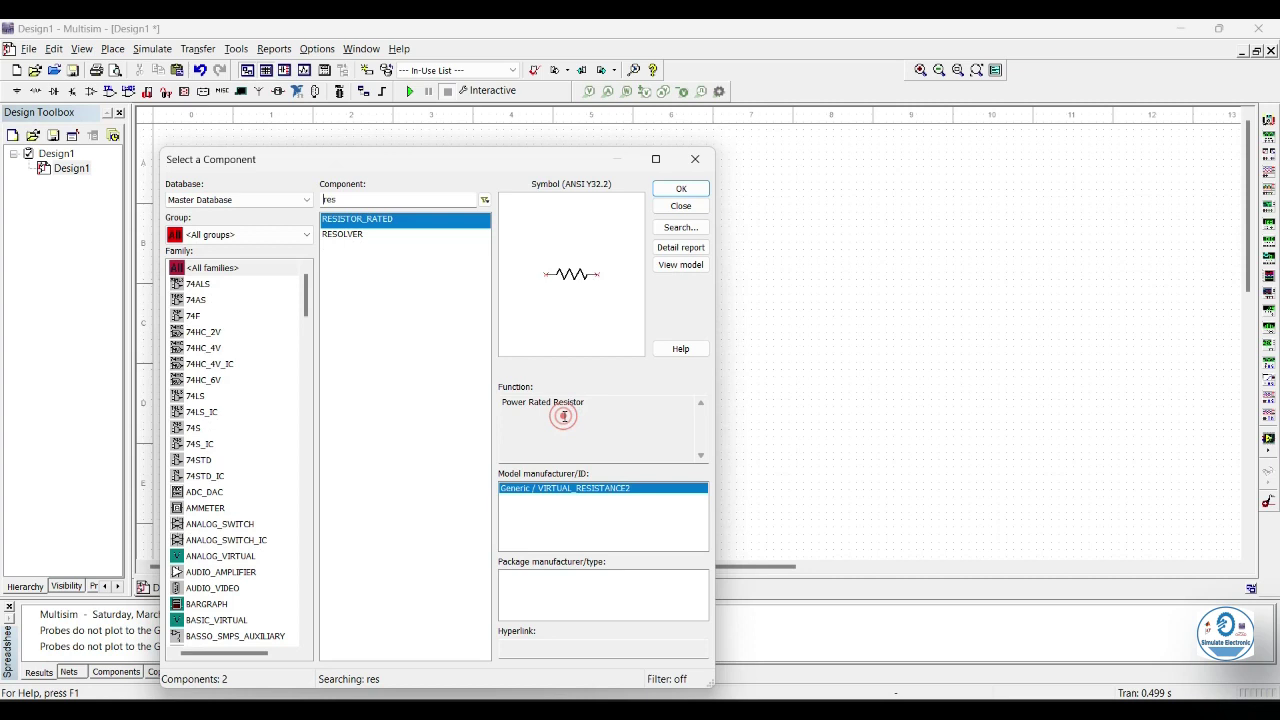
pyautogui.doubleClick(388, 222)
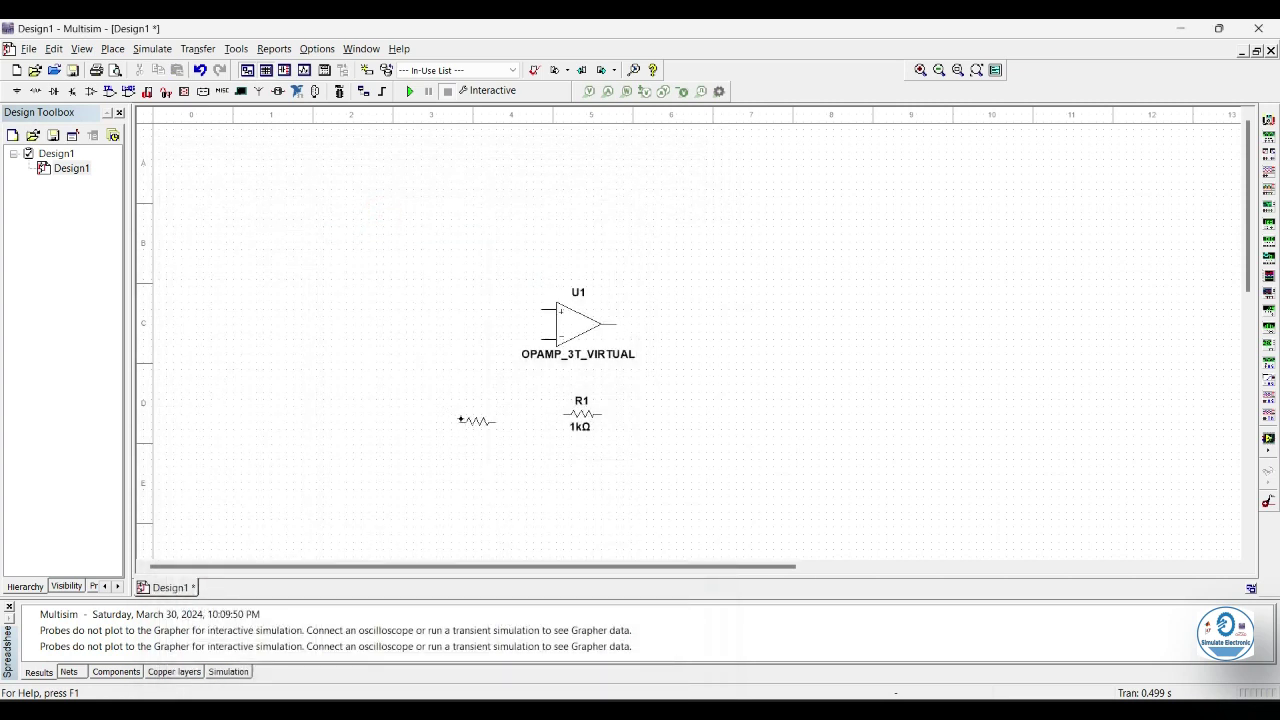
# - Place the second resistor R2 beside R1 and add two GROUND symbols
pyautogui.click(467, 418)
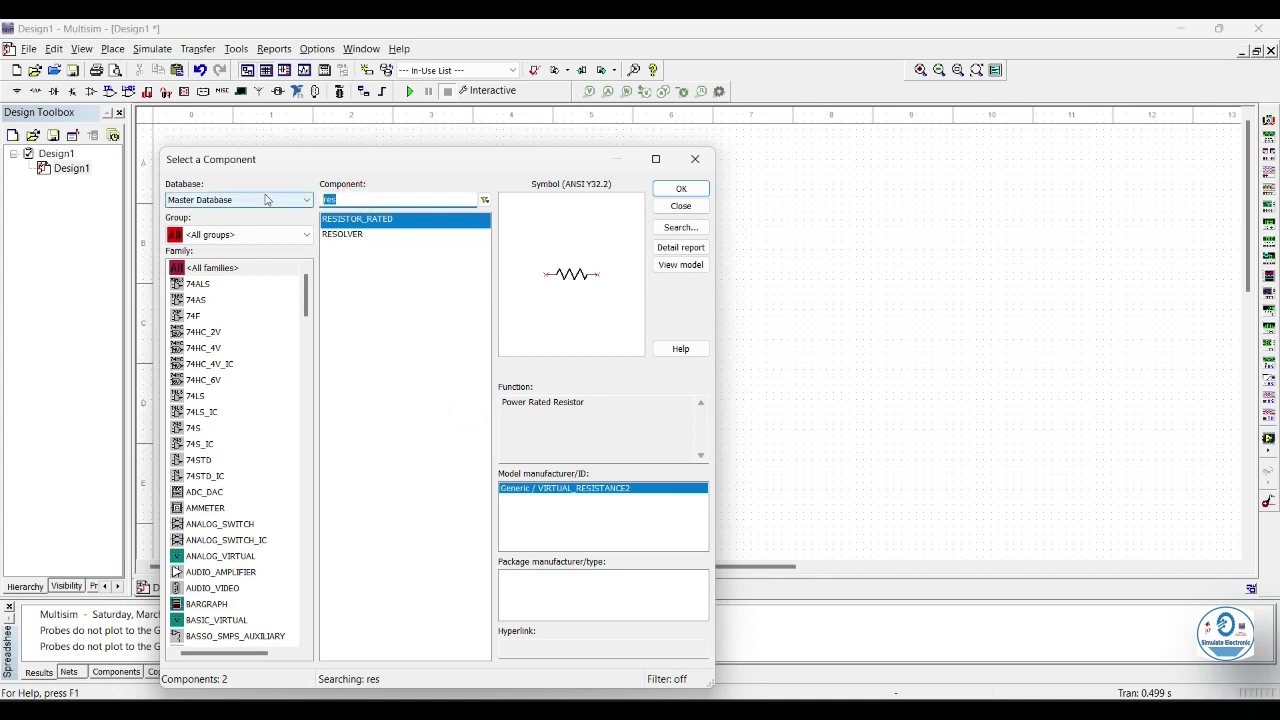
pyautogui.press('BackSpace')
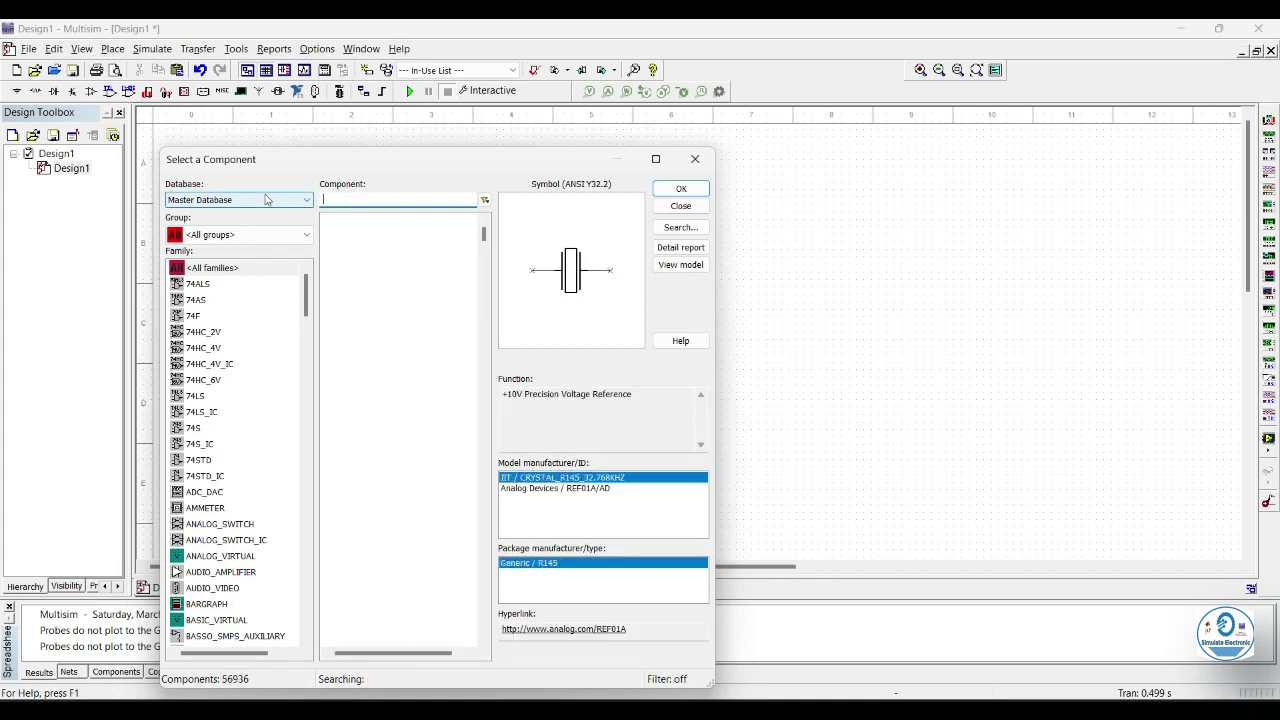
pyautogui.write('grou')
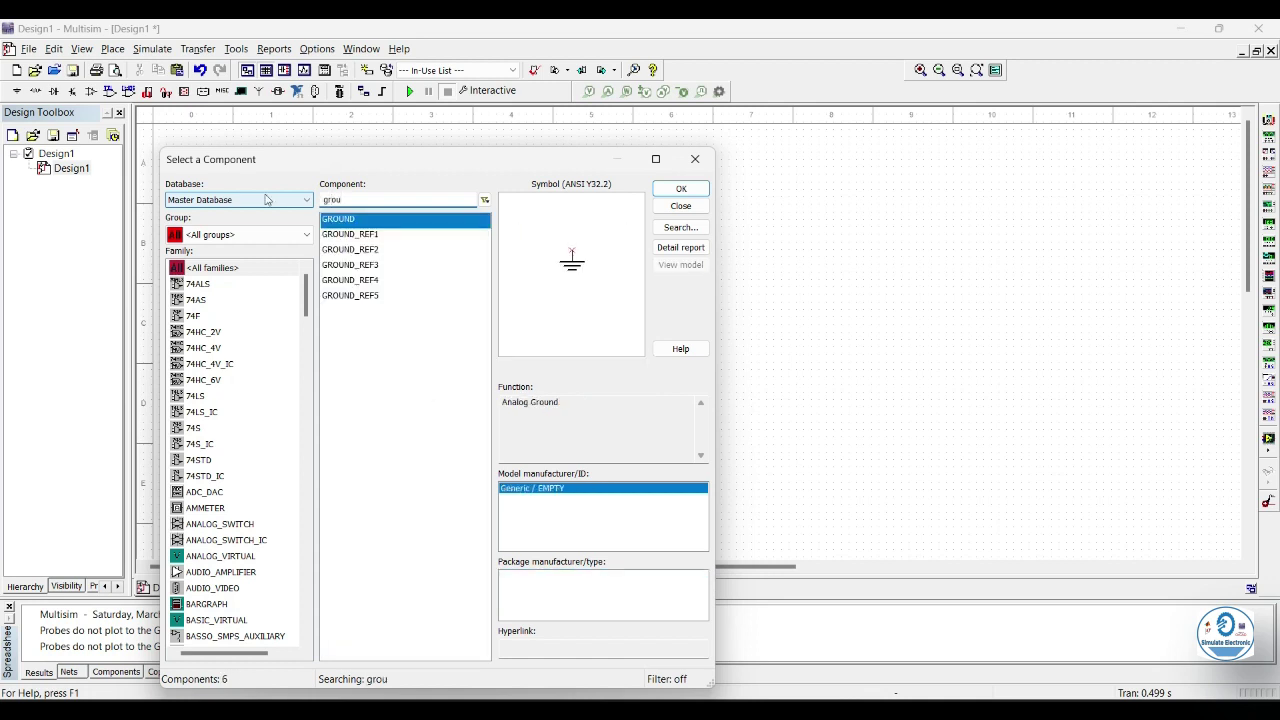
pyautogui.doubleClick(350, 218)
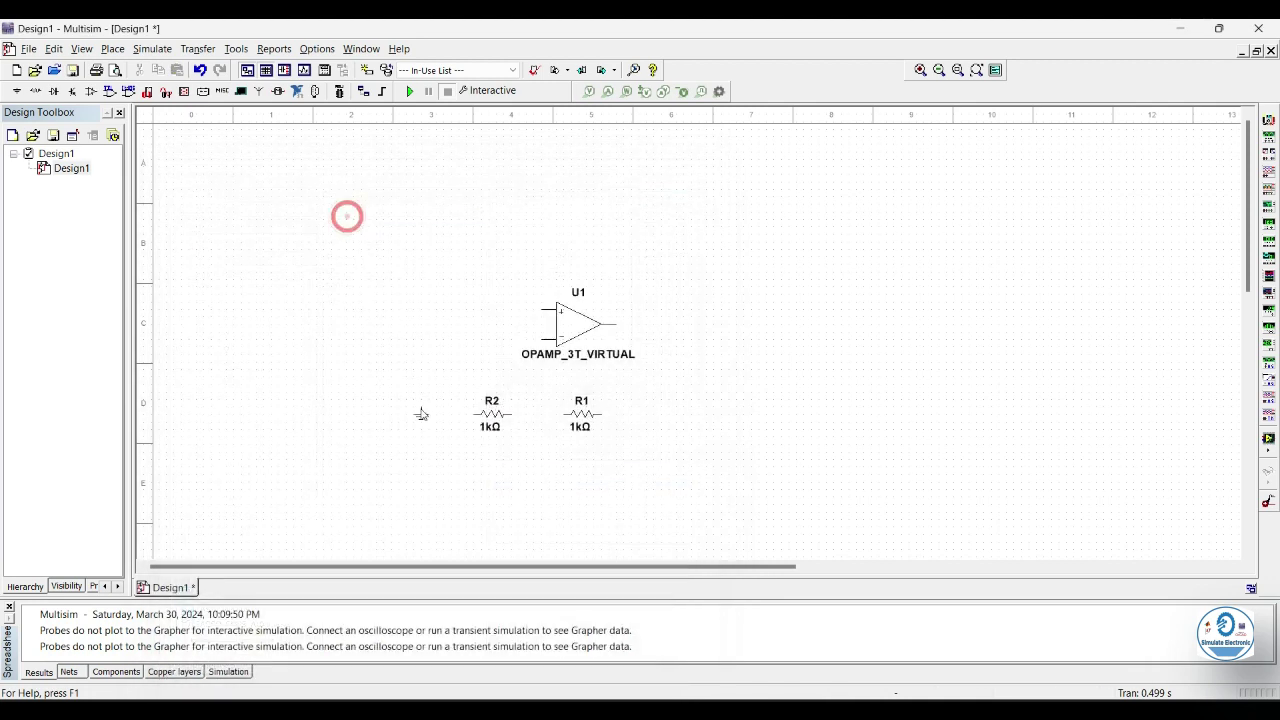
pyautogui.click(393, 425)
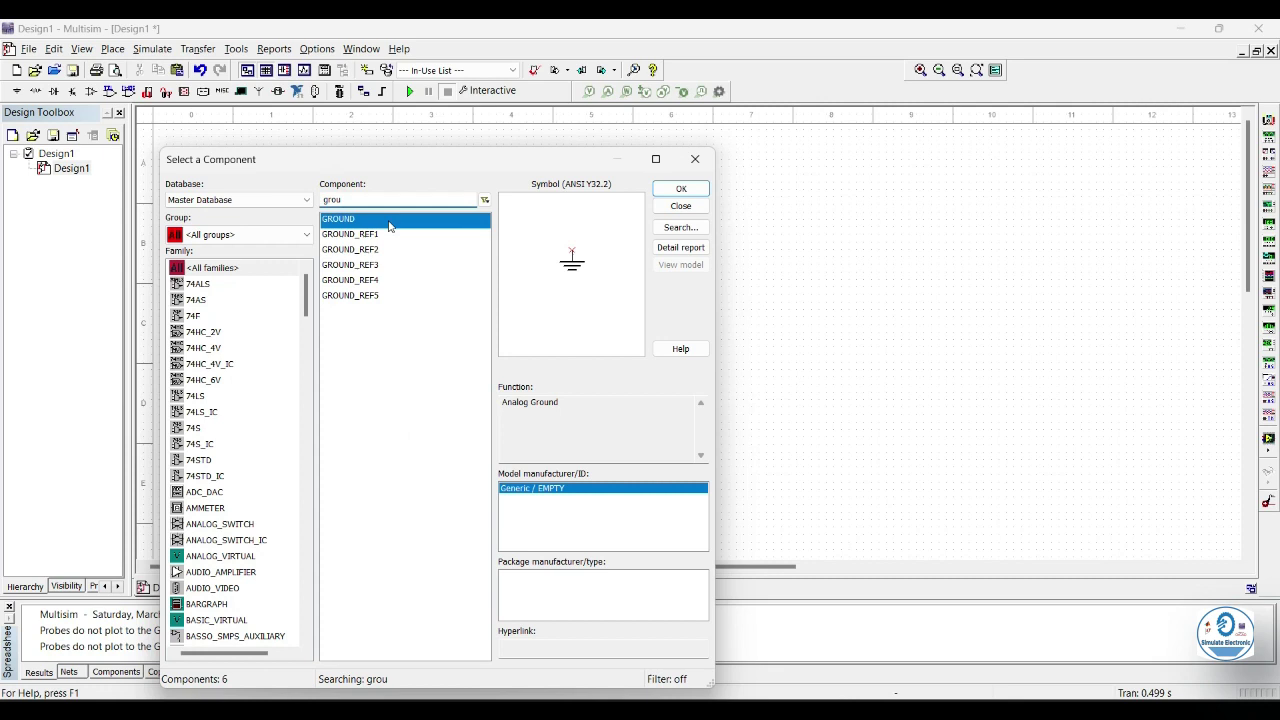
pyautogui.doubleClick(398, 228)
pyautogui.click(497, 318)
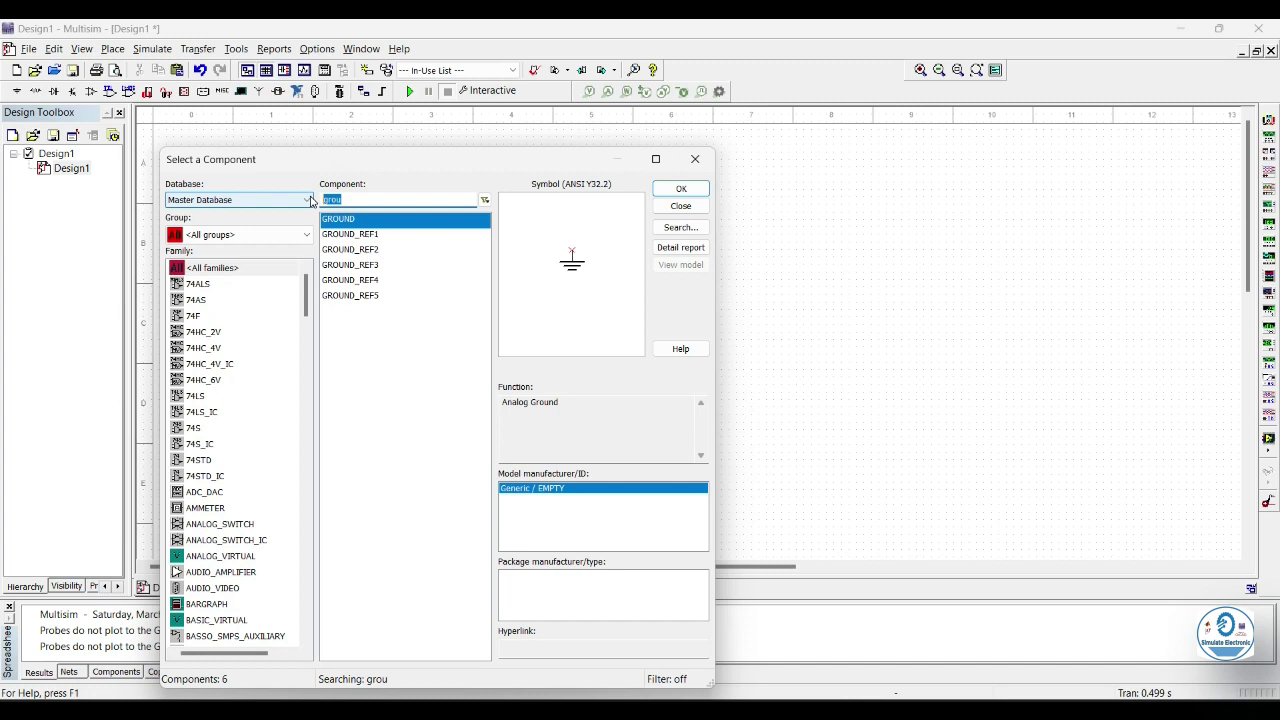
# - Search 'dc' and place the 12 V DC_POWER source V1
pyautogui.write('dc')
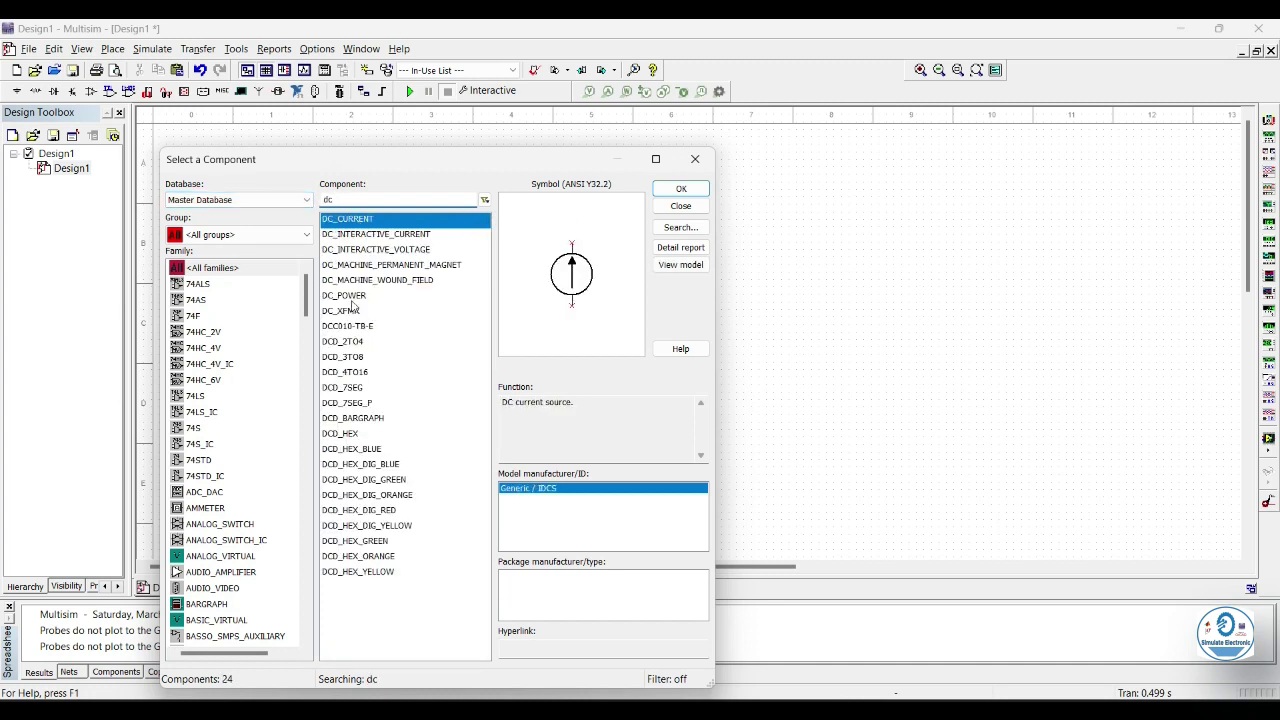
pyautogui.doubleClick(346, 295)
pyautogui.click(393, 398)
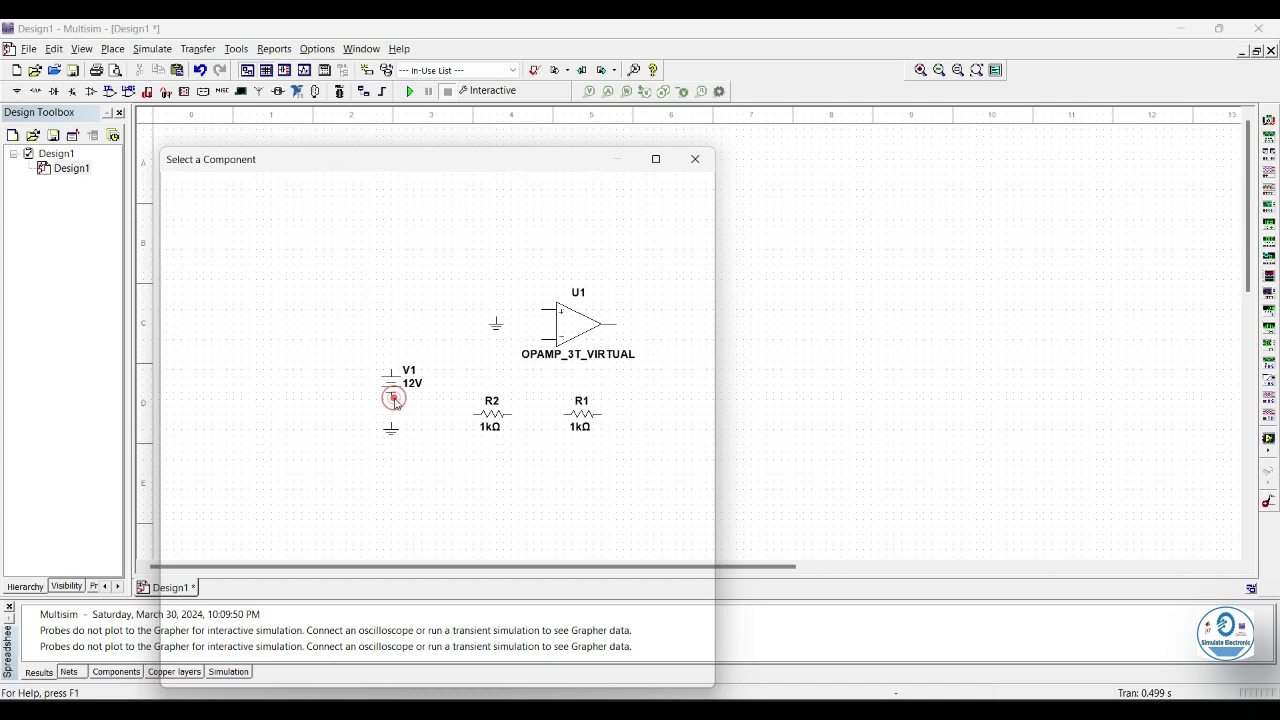
# - Close the component browser and move R2 up next to the op-amp input
pyautogui.click(680, 203)
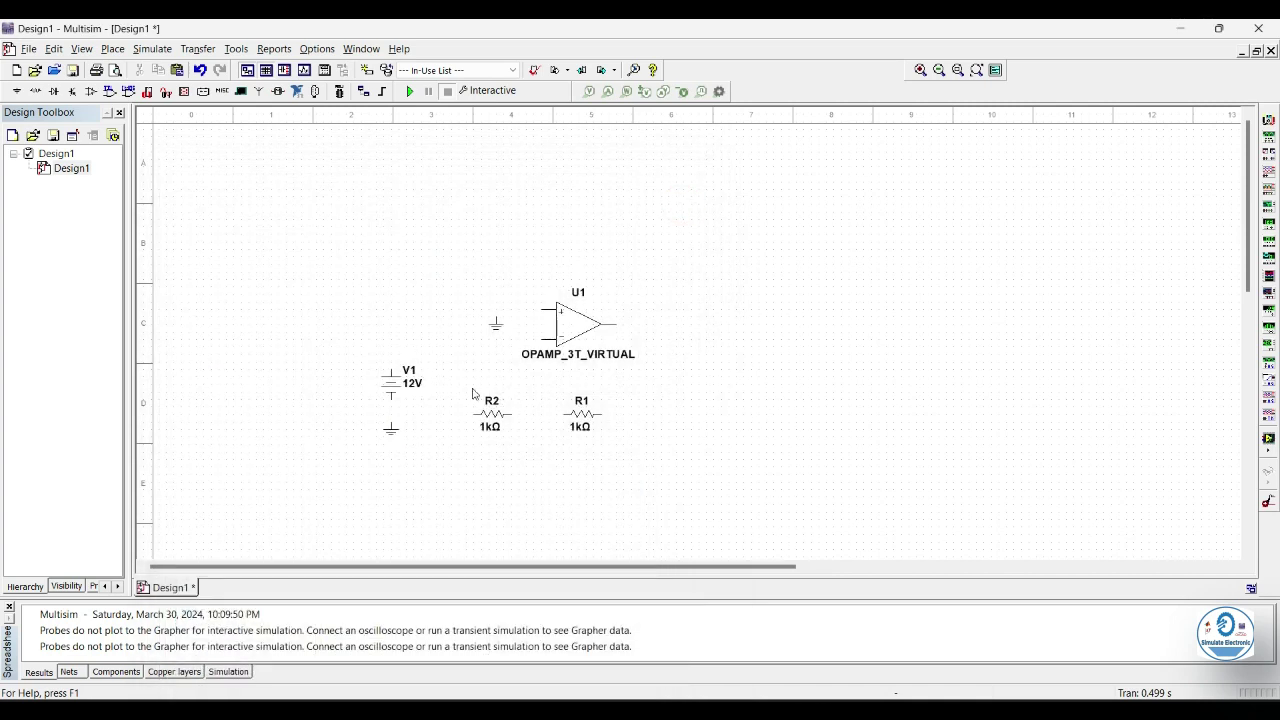
pyautogui.moveTo(492, 418); pyautogui.dragTo(500, 333)
pyautogui.click(494, 326)
pyautogui.click(406, 306)
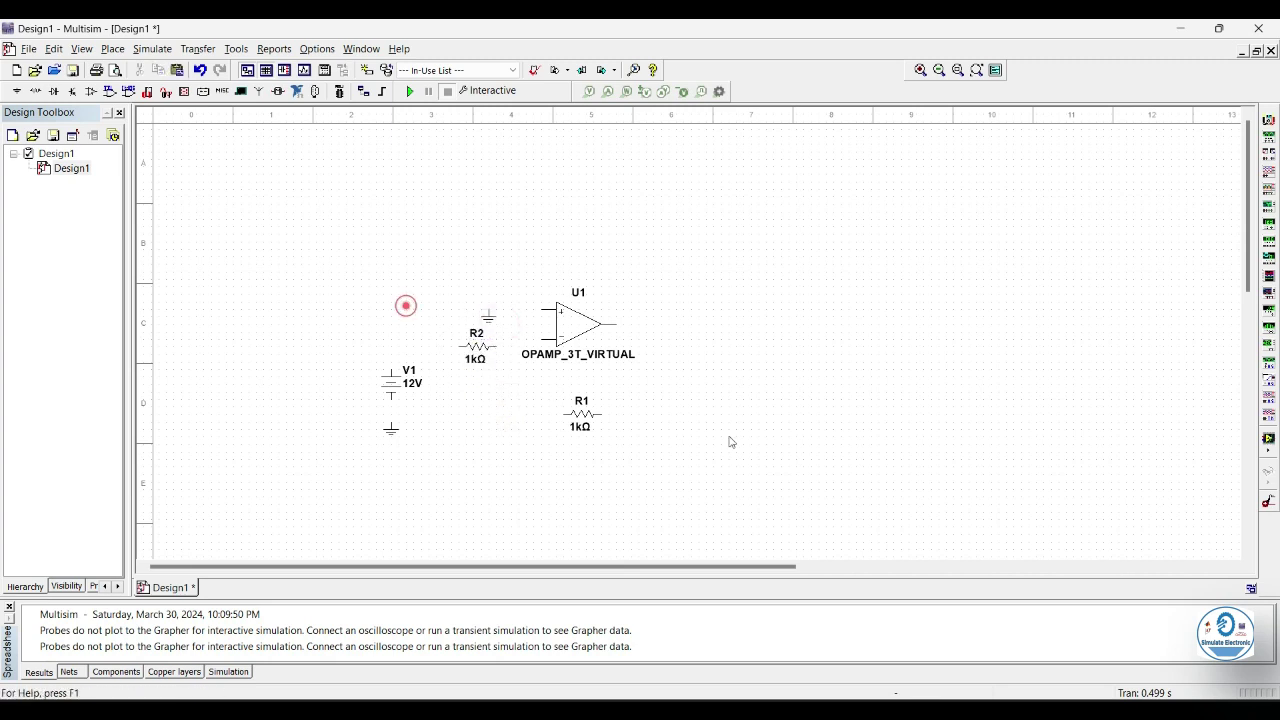
# - Wire R1 to the op-amp output, R2 to the inverting input, and R2 to V1's top
pyautogui.click(602, 413)
pyautogui.click(638, 324)
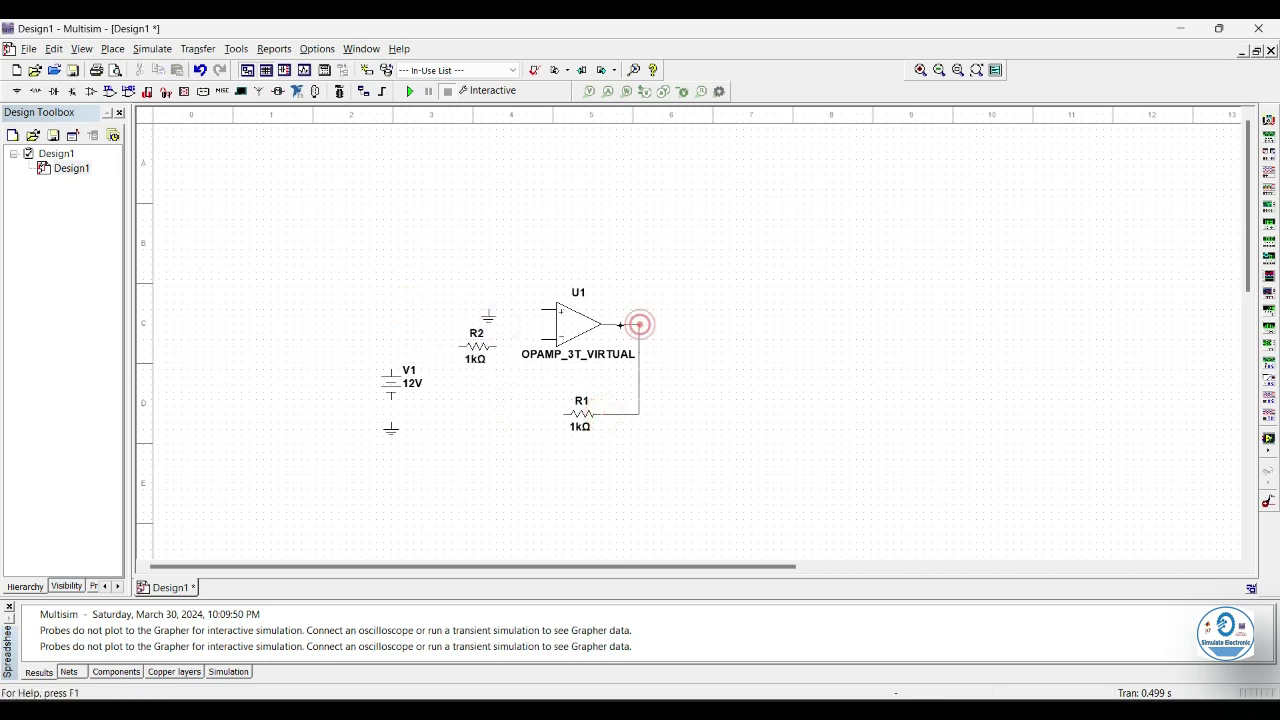
pyautogui.click(497, 346)
pyautogui.click(460, 346)
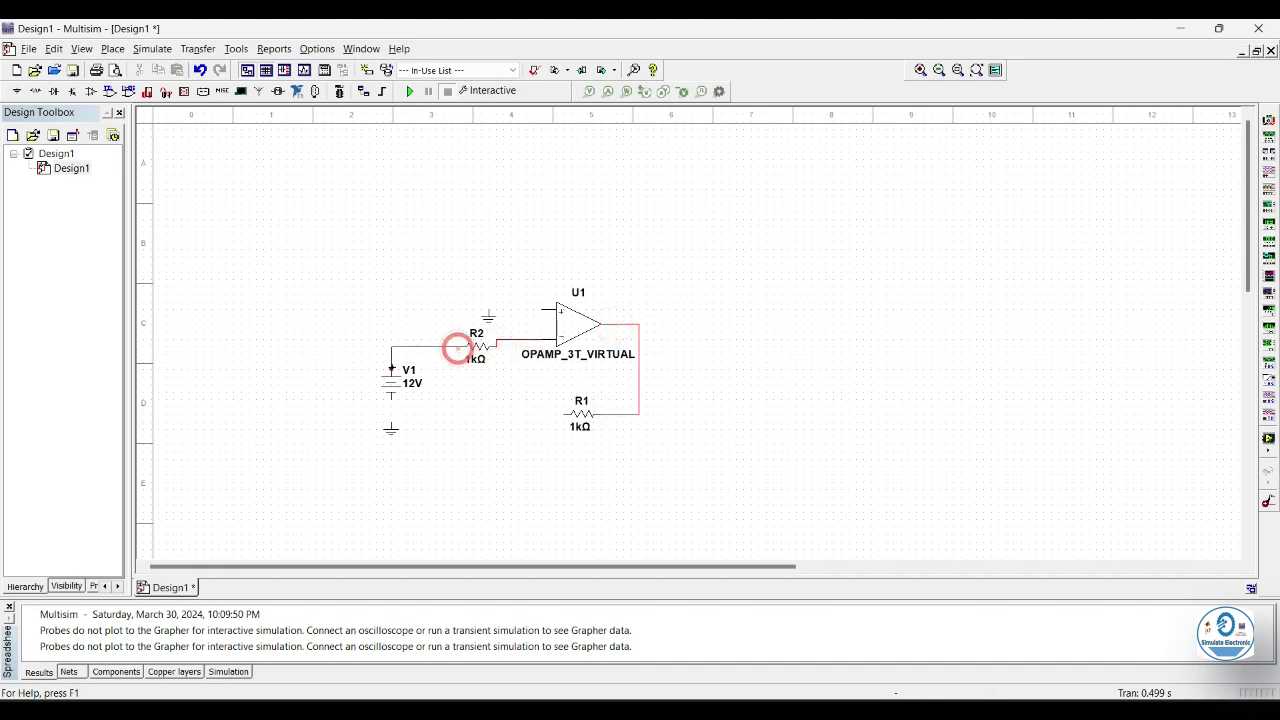
pyautogui.click(391, 367)
# - Straighten R2's wiring and connect a ground below V1
pyautogui.click(488, 299)
pyautogui.click(478, 346)
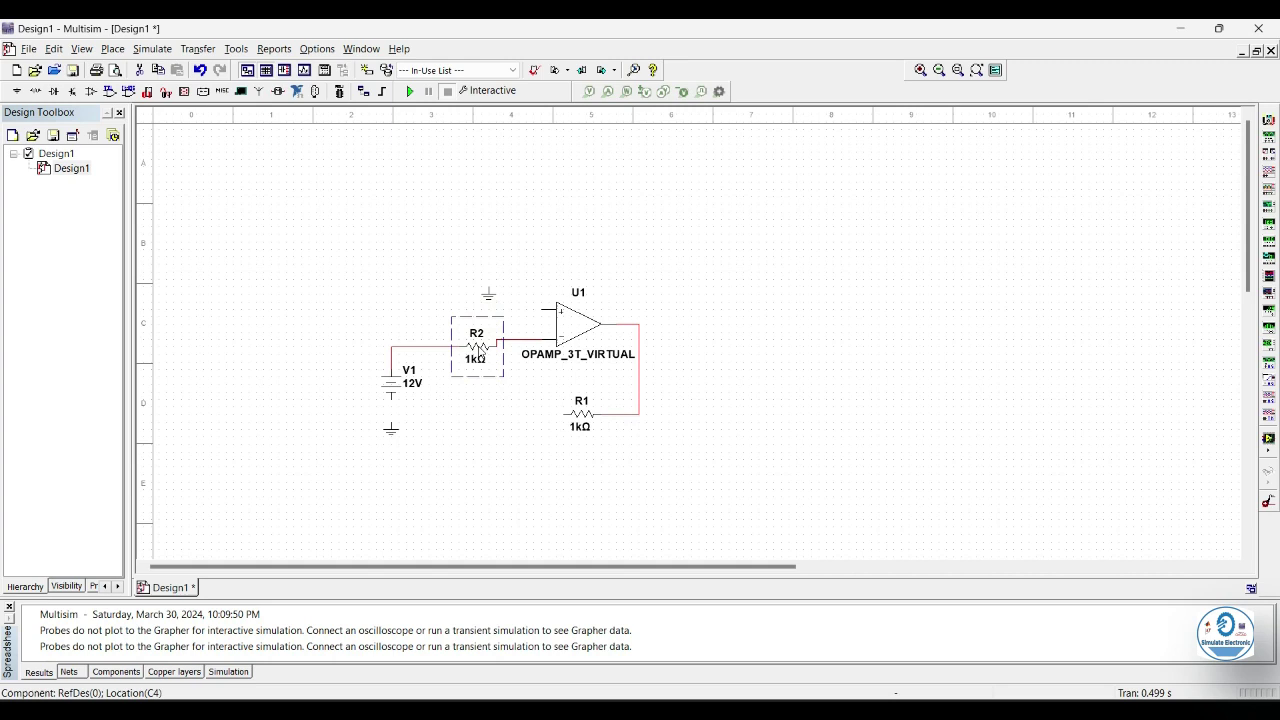
pyautogui.moveTo(478, 346); pyautogui.dragTo(470, 339)
pyautogui.click(395, 427)
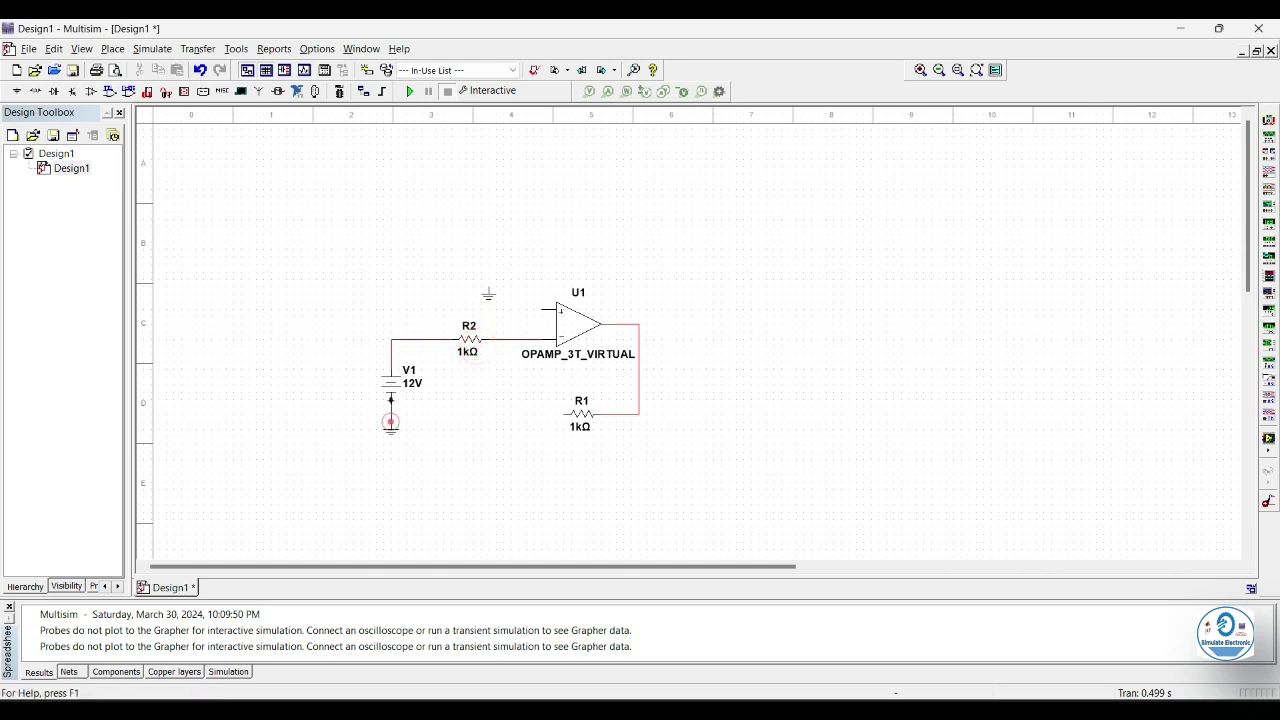
# - Rotate the spare ground, wire it to the + input, and join R1 to the R2–op-amp junction
pyautogui.click(488, 297)
pyautogui.click(492, 304)
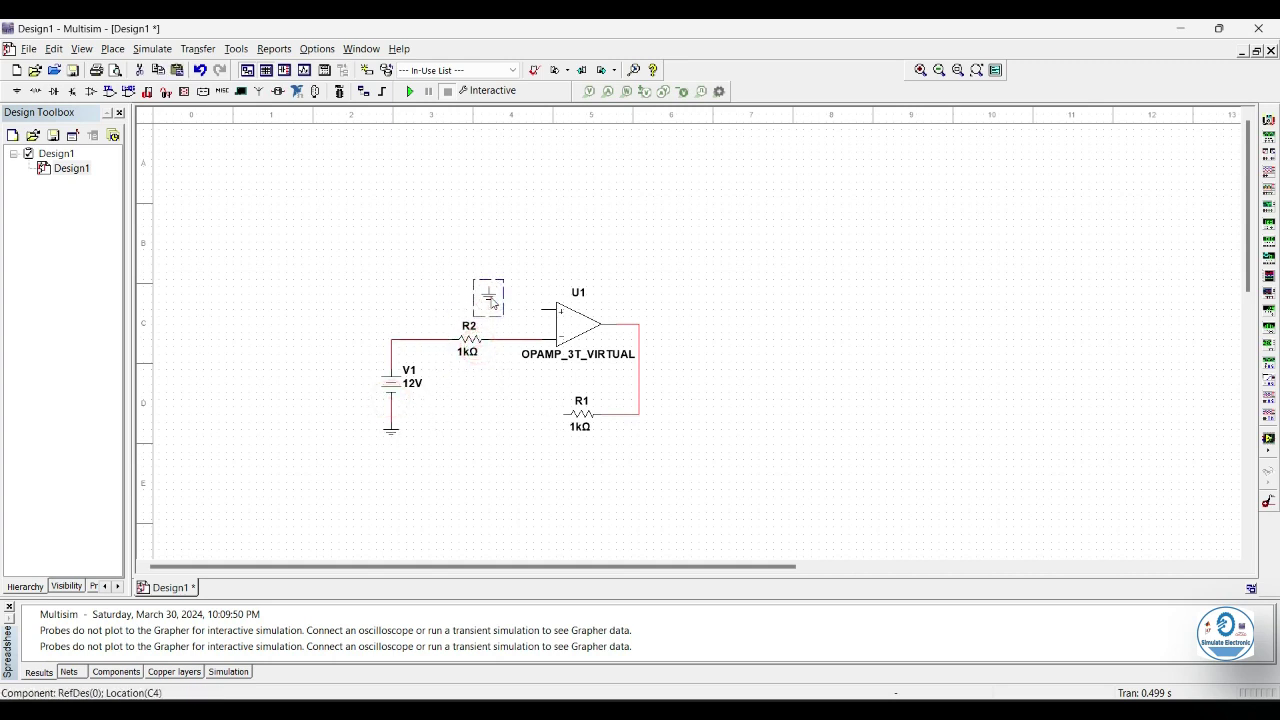
pyautogui.hotkey('ctrl', 'r')
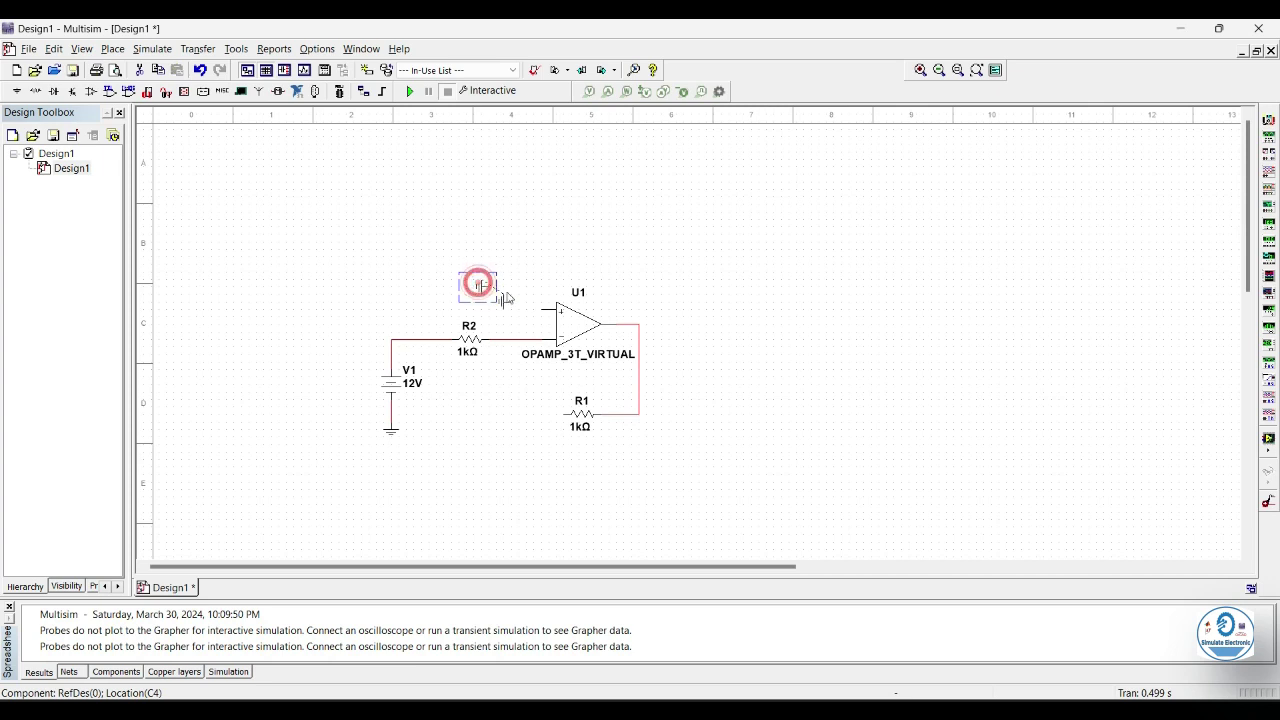
pyautogui.moveTo(483, 287); pyautogui.dragTo(518, 301)
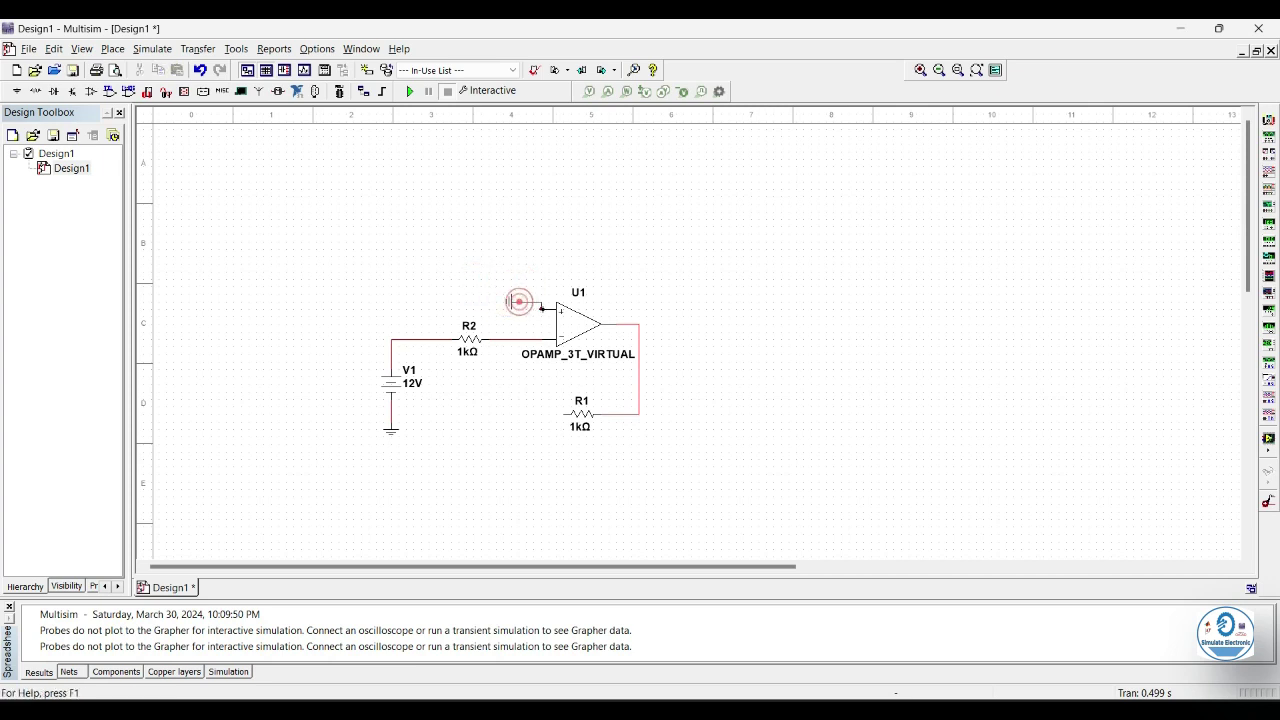
pyautogui.click(517, 301)
pyautogui.click(541, 307)
pyautogui.click(565, 413)
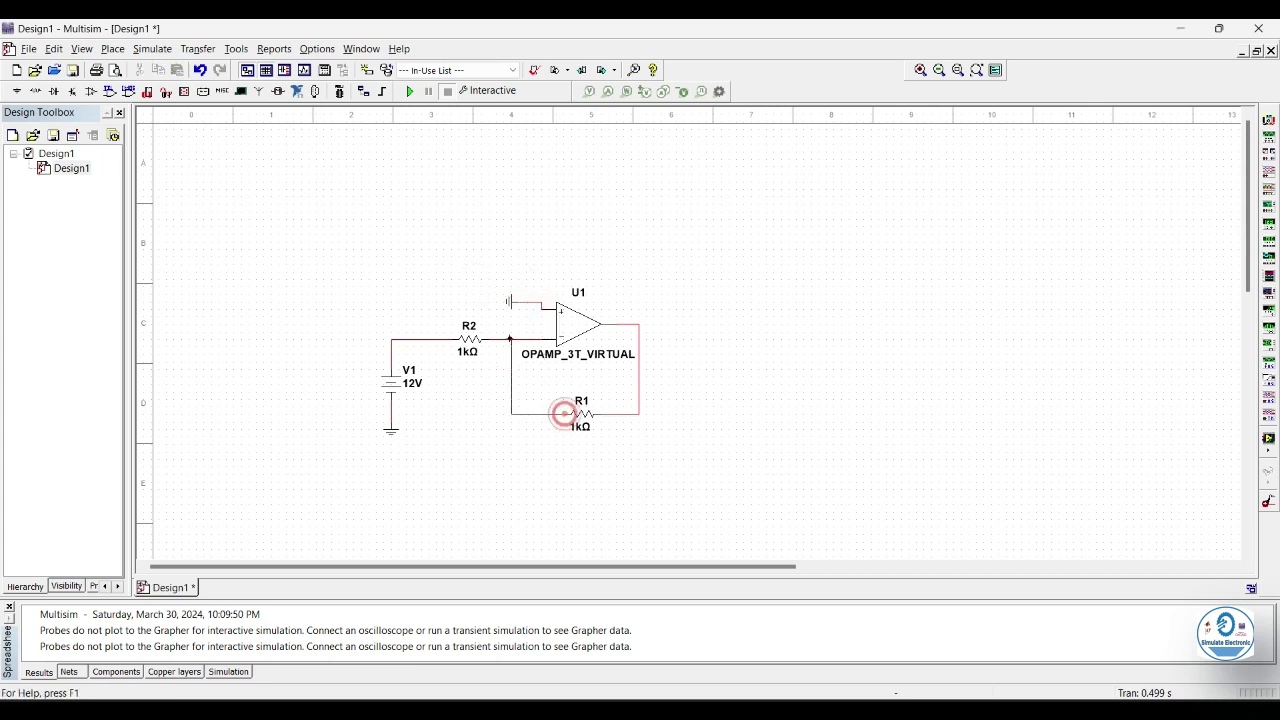
pyautogui.click(509, 338)
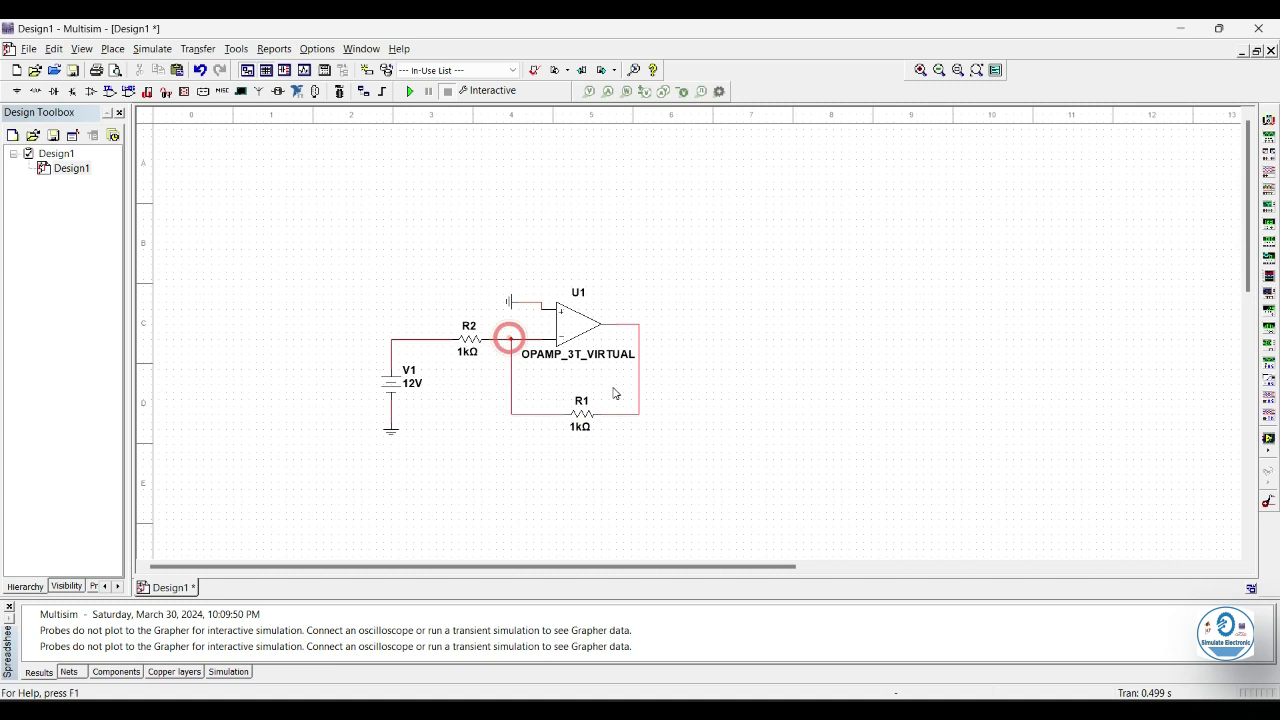
# - Change DC source V1 to 1 V and drop voltage probe PR1 on the op-amp output wire
pyautogui.doubleClick(423, 386)
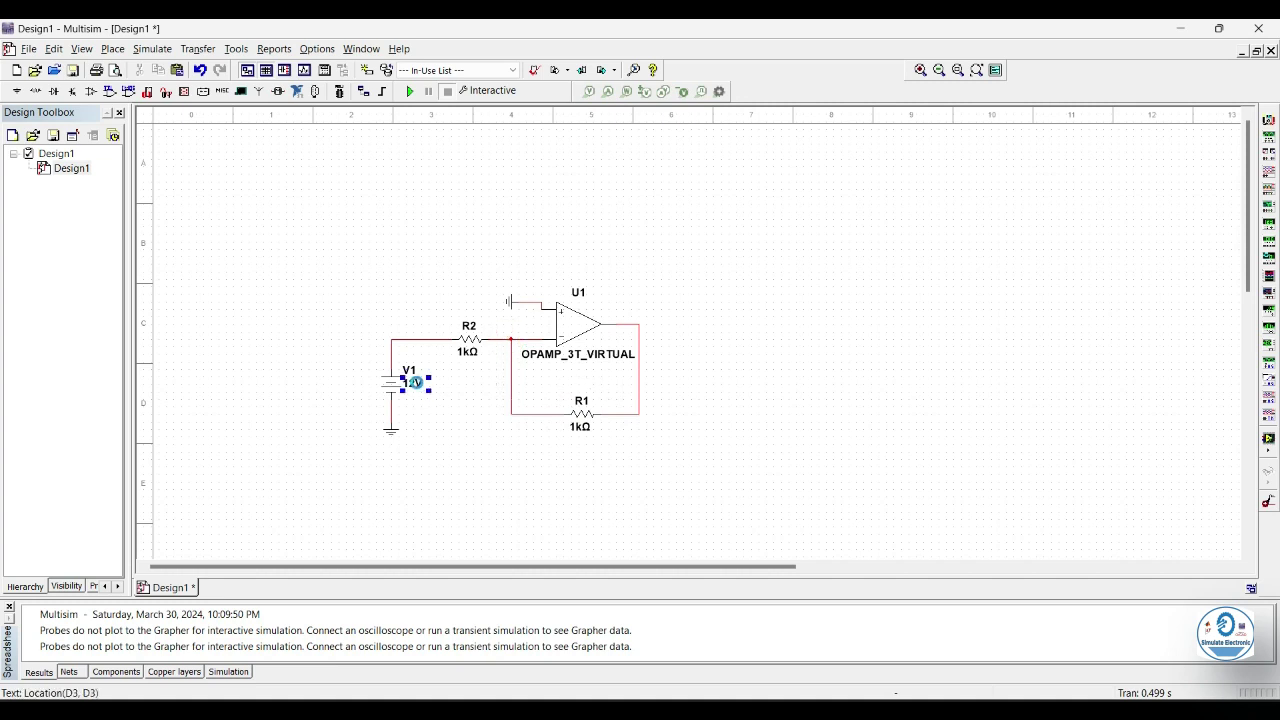
pyautogui.press('Return')
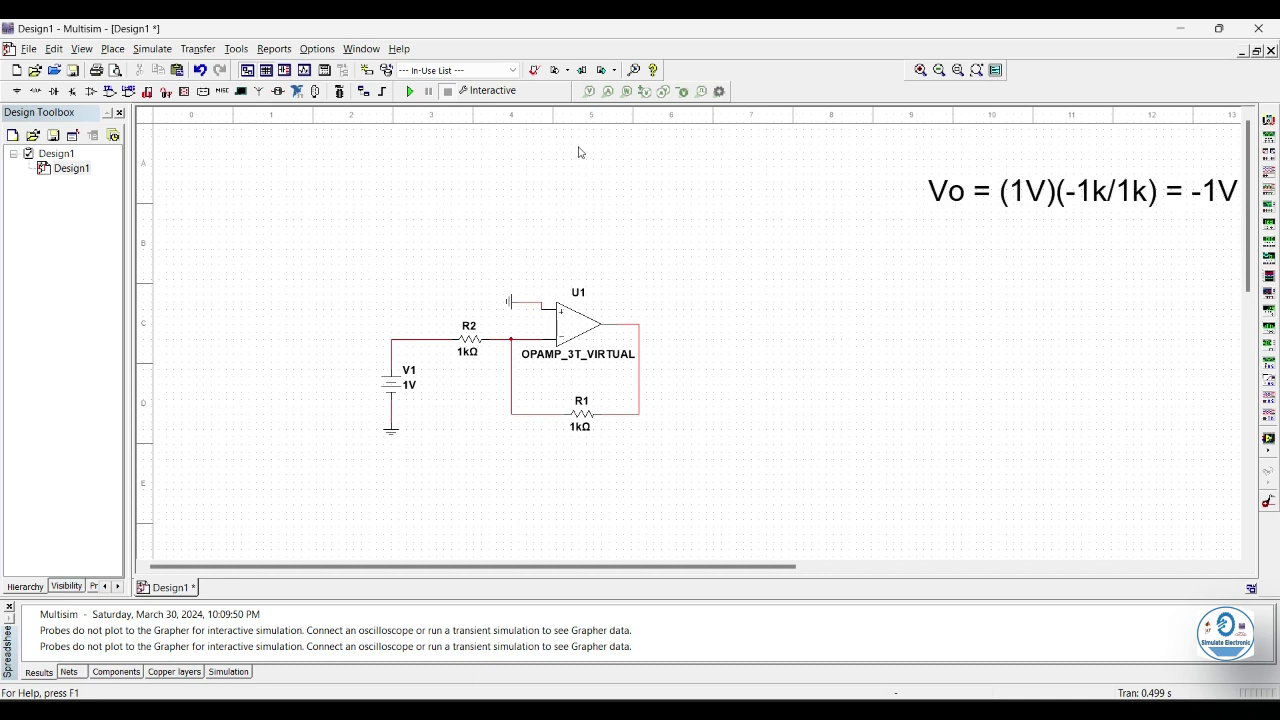
pyautogui.click(589, 91)
pyautogui.click(642, 320)
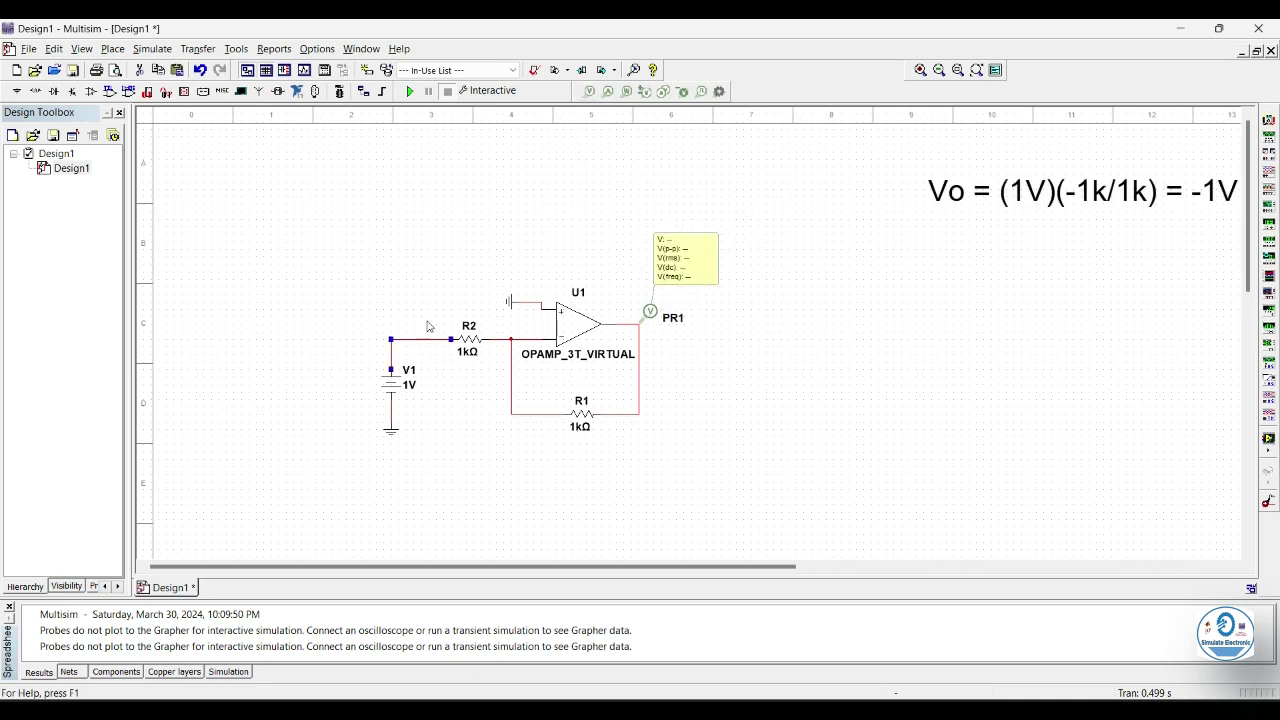
pyautogui.click(428, 326)
# - Name the V1–R2 wire's net 'Vin' with Show net name enabled
pyautogui.doubleClick(416, 345)
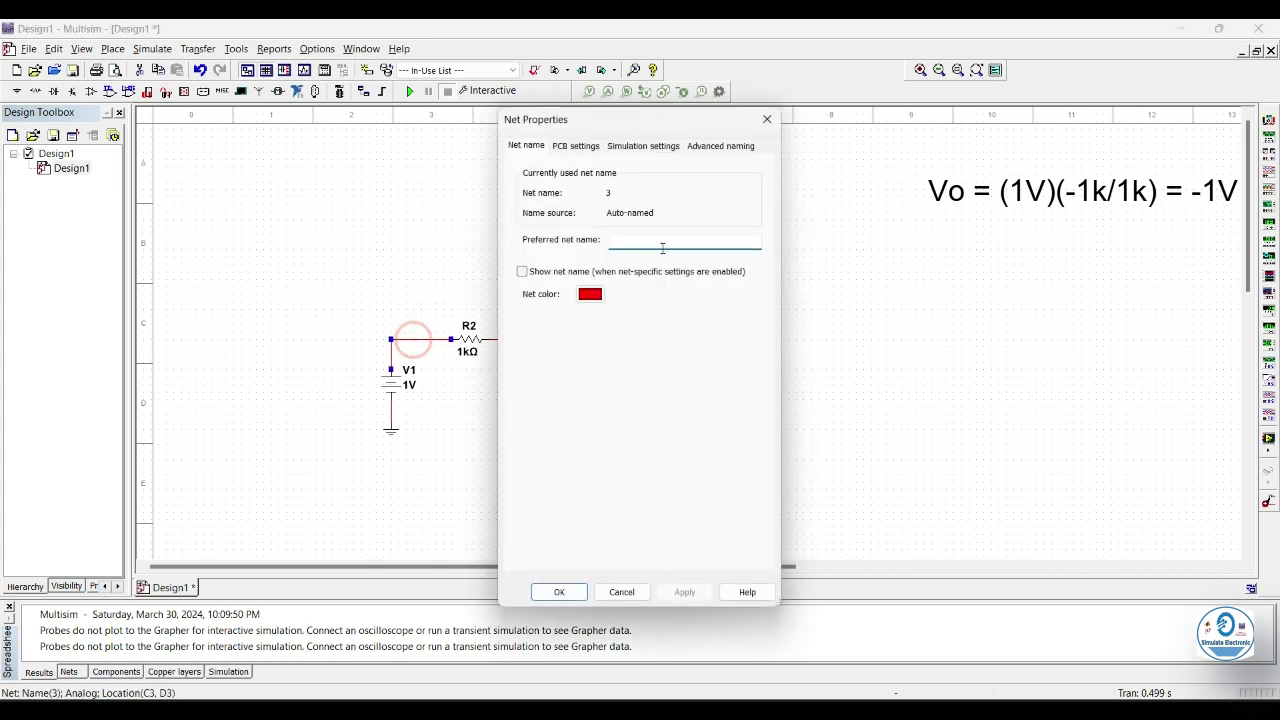
pyautogui.click(630, 244)
pyautogui.write('Vin')
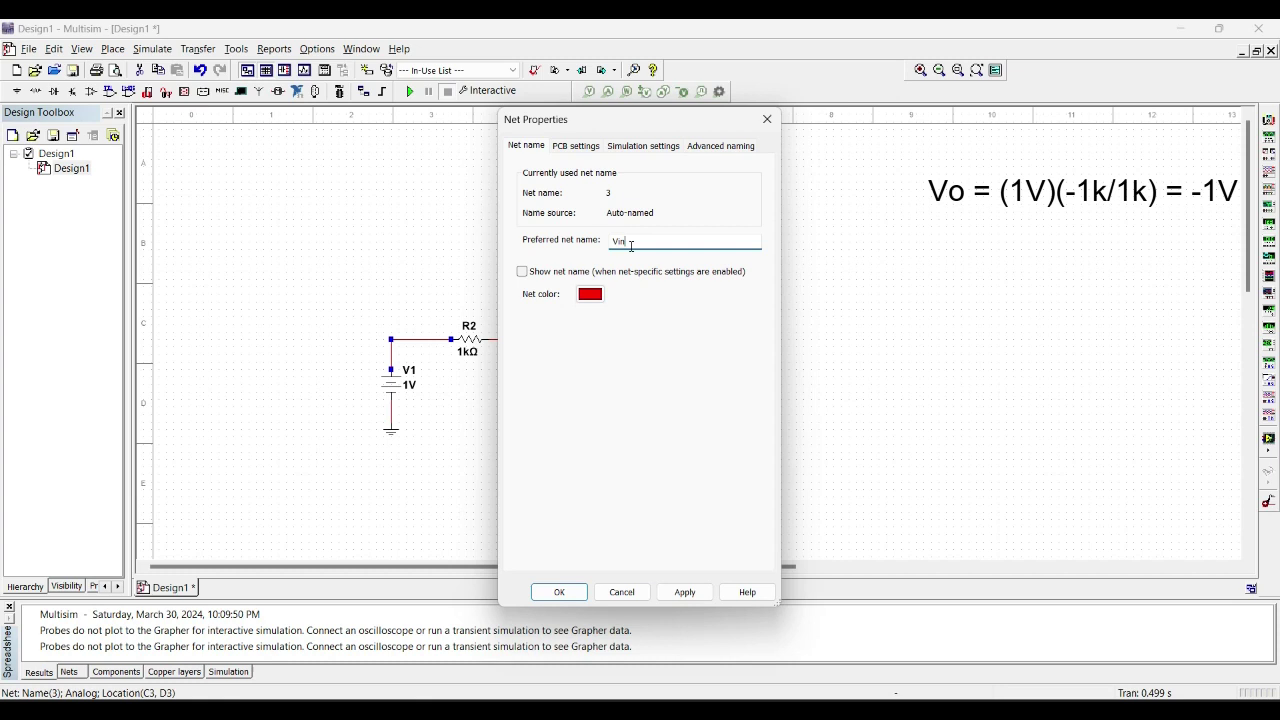
pyautogui.click(524, 274)
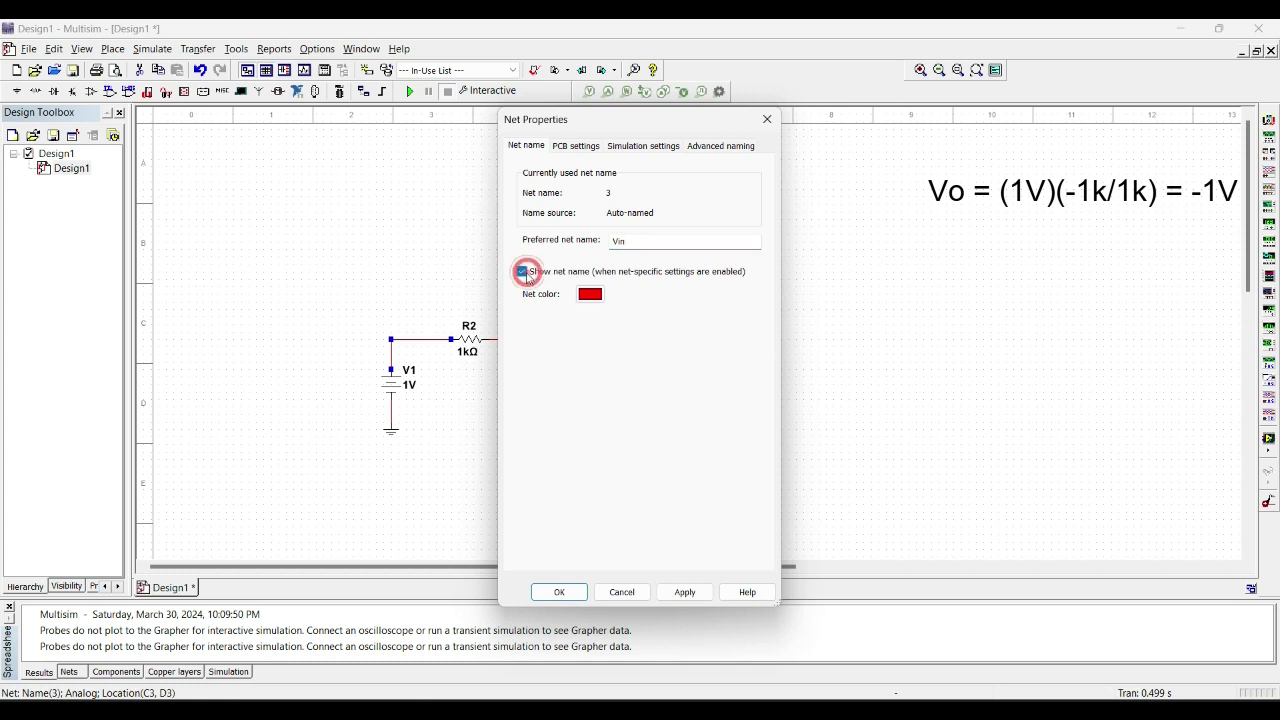
pyautogui.click(684, 592)
pyautogui.click(438, 403)
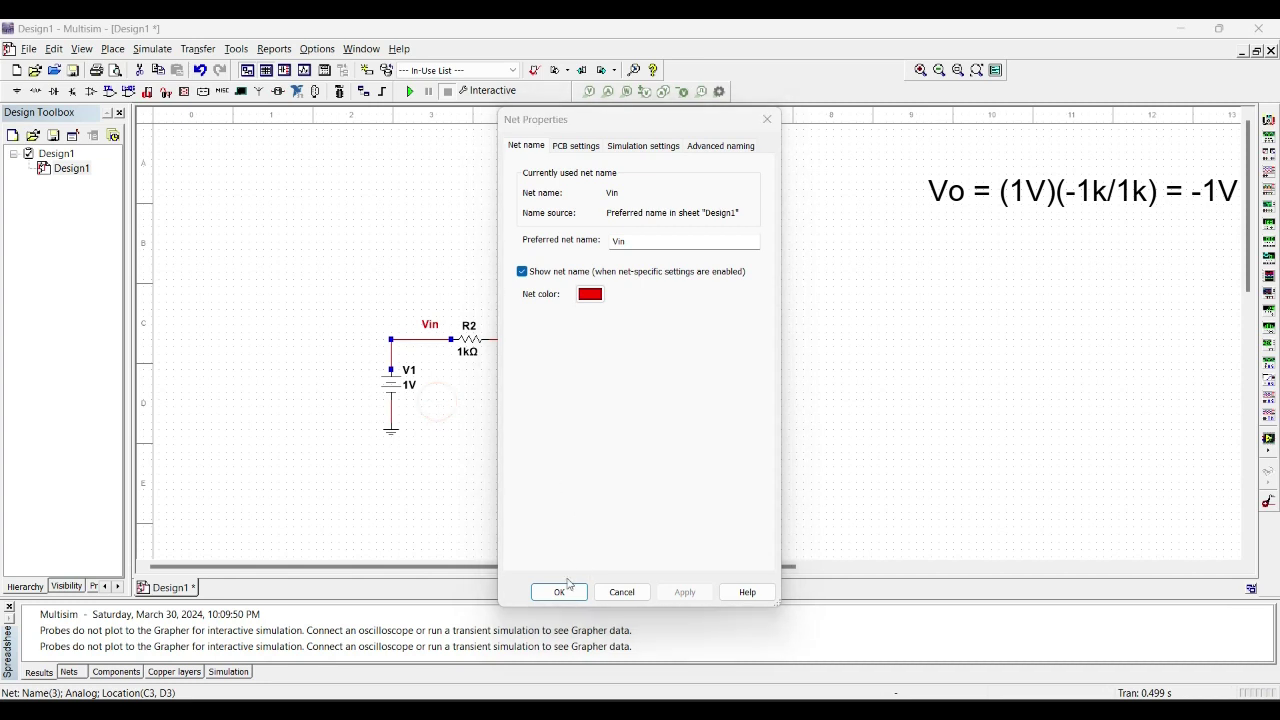
pyautogui.click(559, 591)
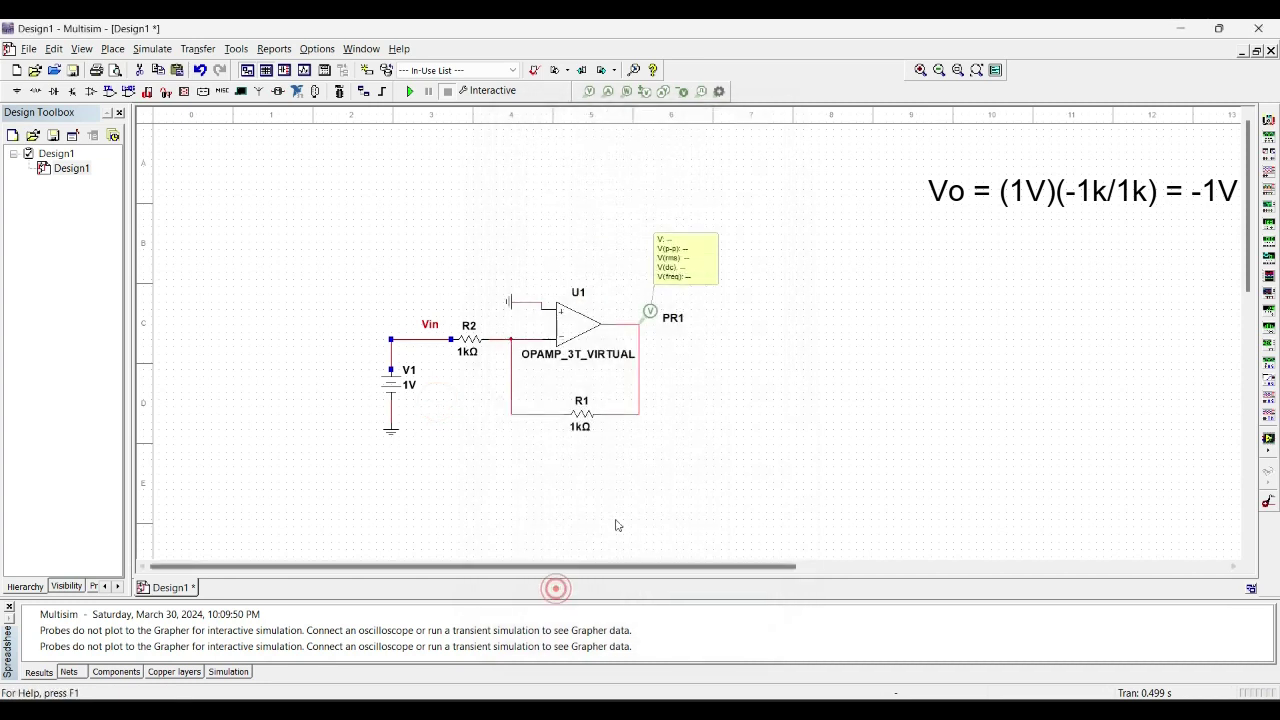
# - Name the op-amp output net 'Vout' and show the name on the schematic
pyautogui.doubleClick(640, 362)
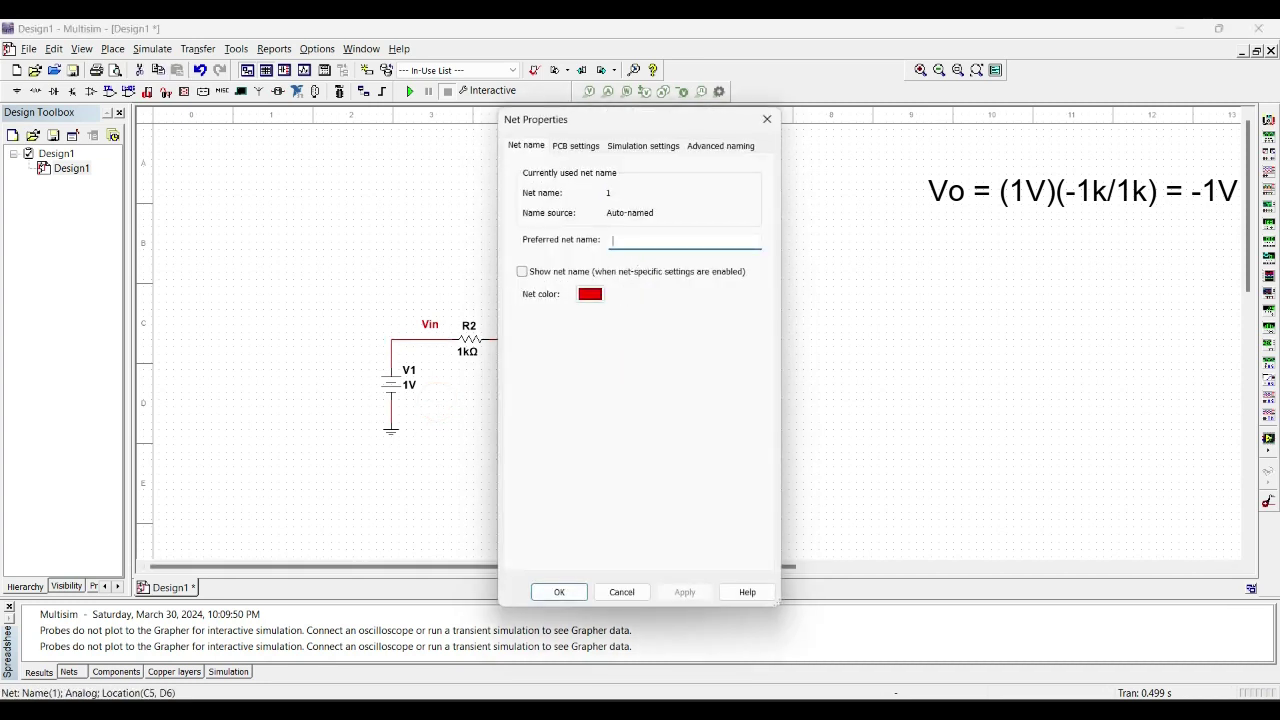
pyautogui.write('Vout')
pyautogui.click(522, 271)
pyautogui.click(685, 591)
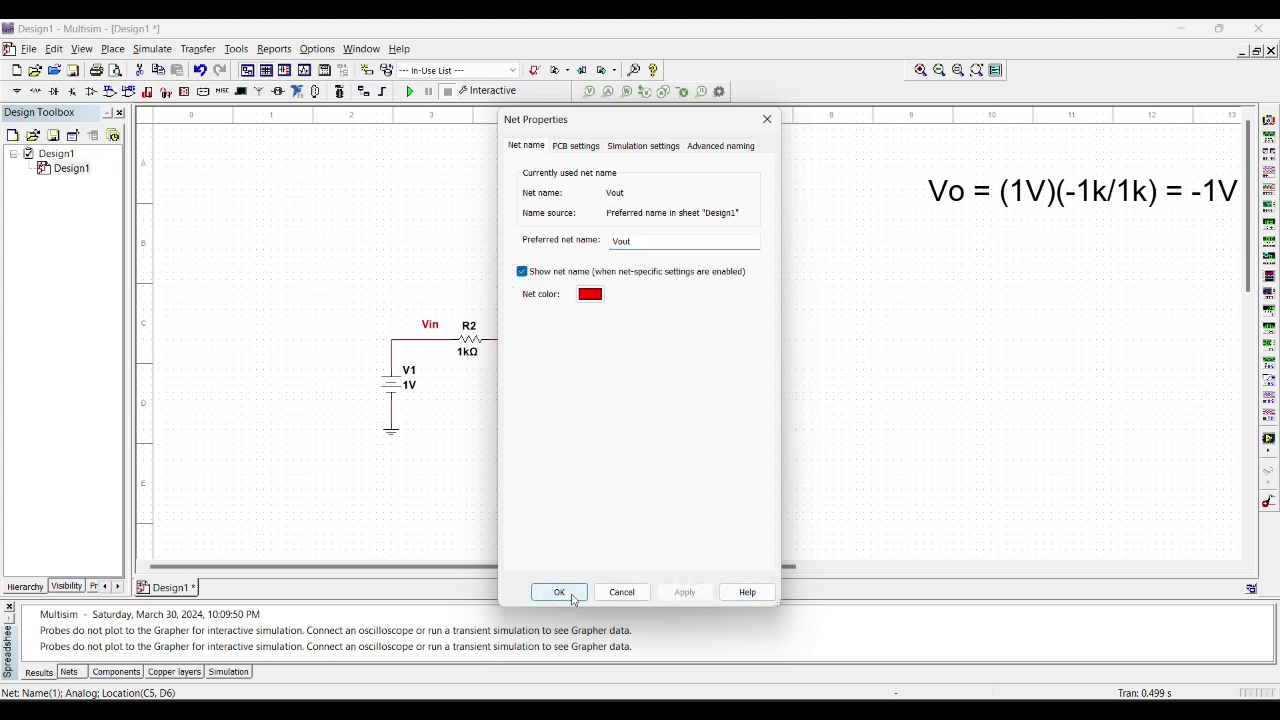
pyautogui.click(573, 596)
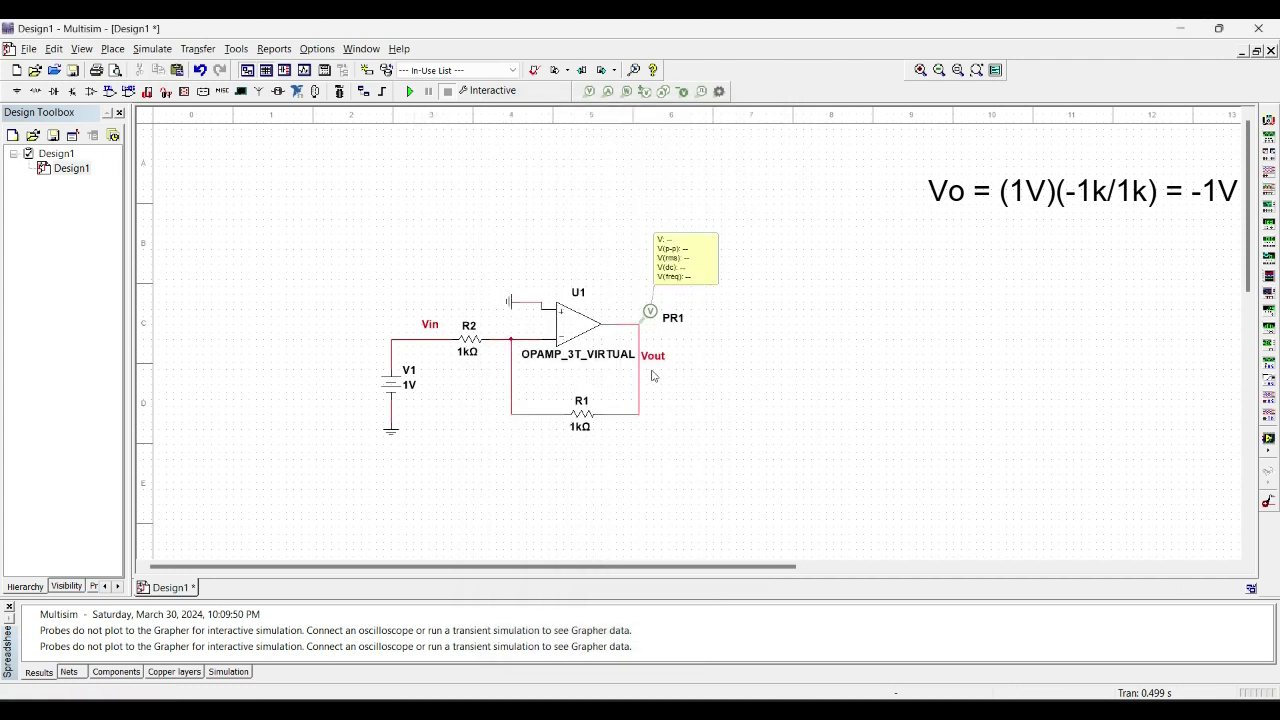
# - Run the interactive simulation so probe PR1 reads -1.00 V at the output
pyautogui.click(409, 92)
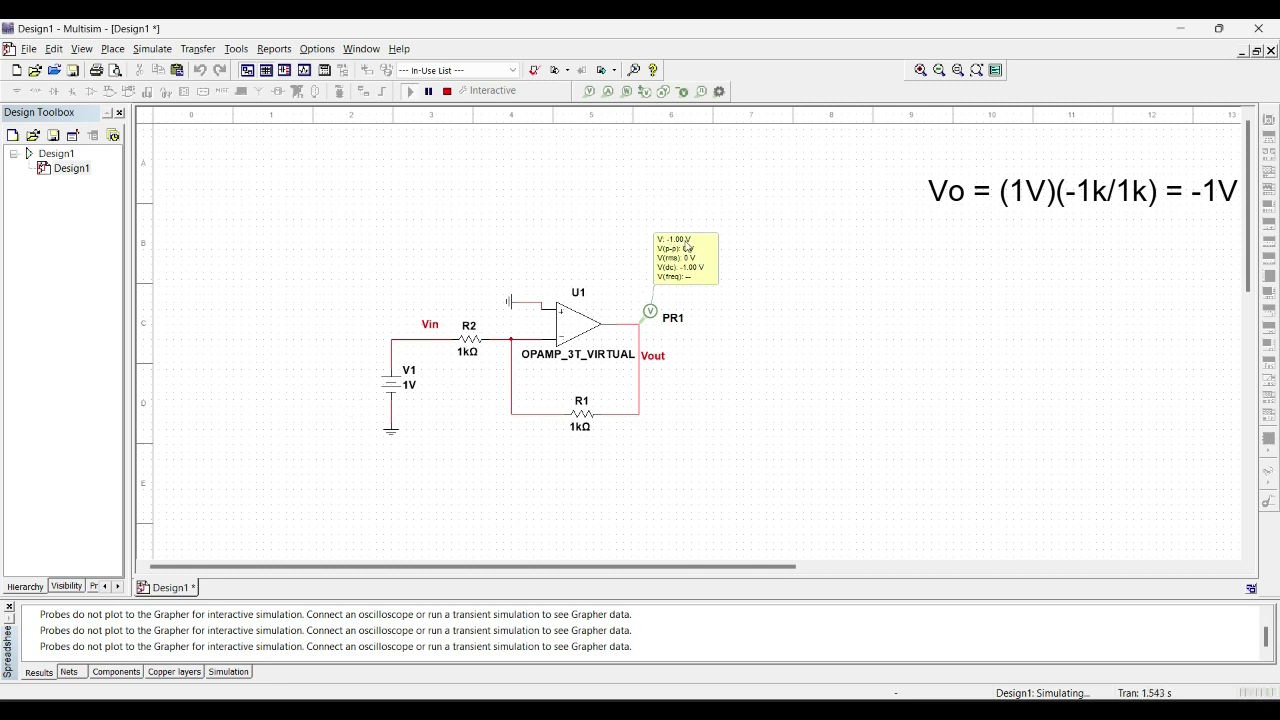
# - Set feedback resistor R1 to 5k and rerun, confirming PR1 reads -5.00 V
pyautogui.click(447, 91)
pyautogui.click(588, 430)
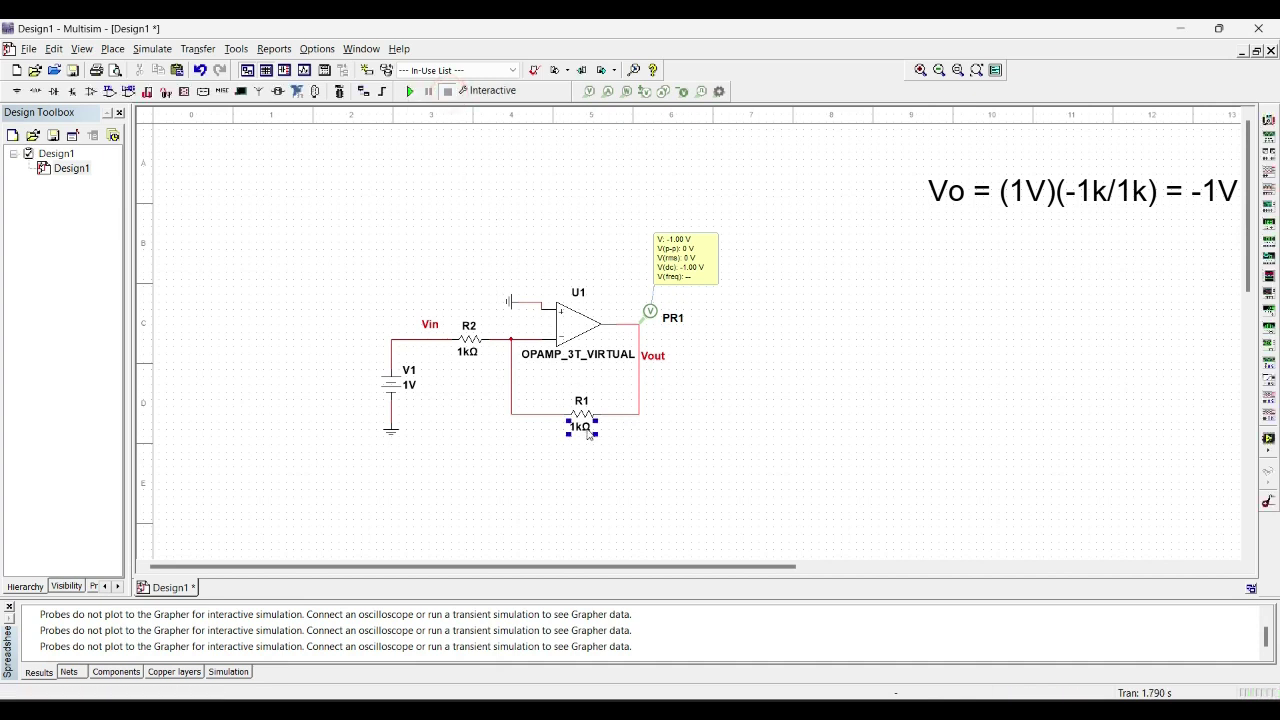
pyautogui.doubleClick(586, 429)
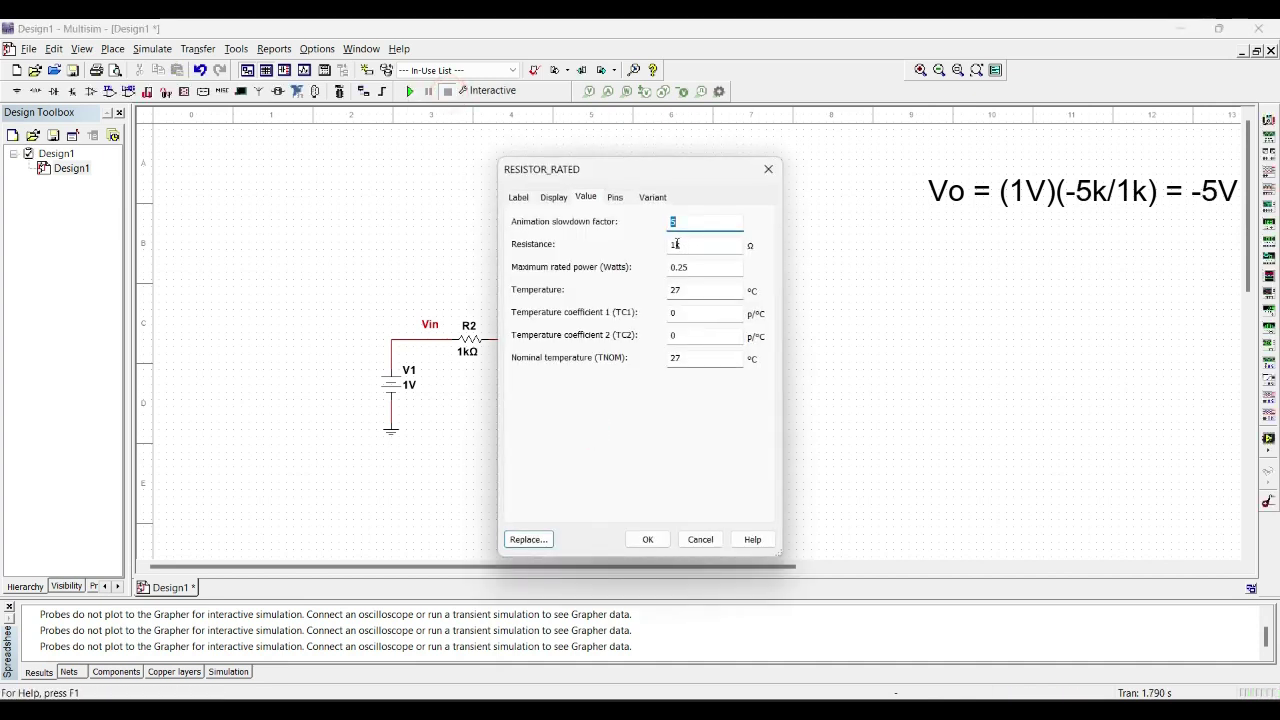
pyautogui.moveTo(676, 244); pyautogui.dragTo(665, 247)
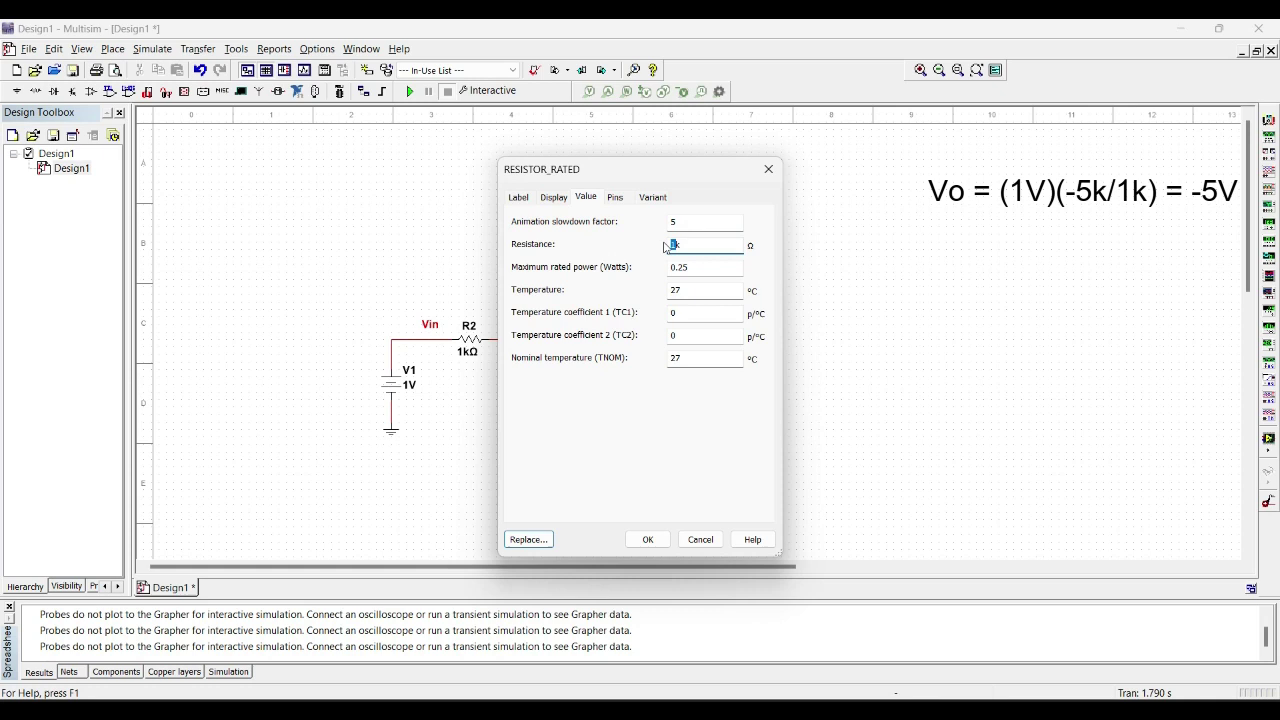
pyautogui.click(651, 538)
pyautogui.click(696, 451)
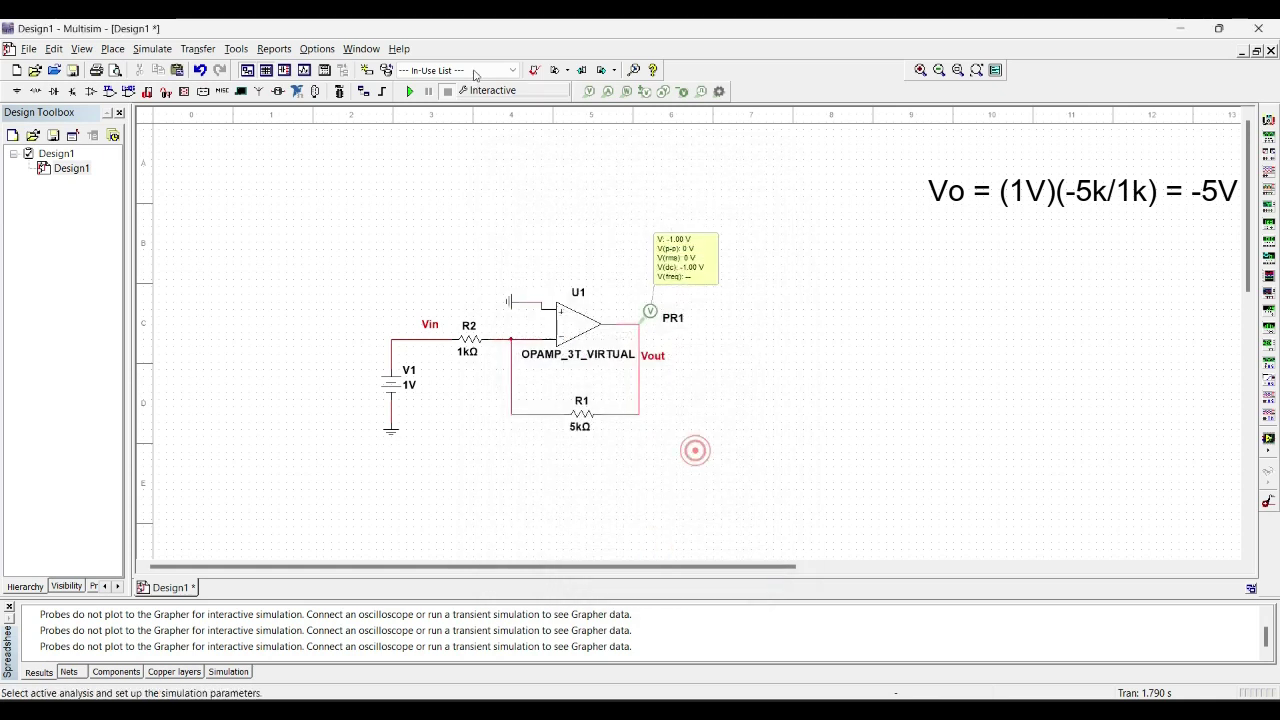
pyautogui.click(409, 91)
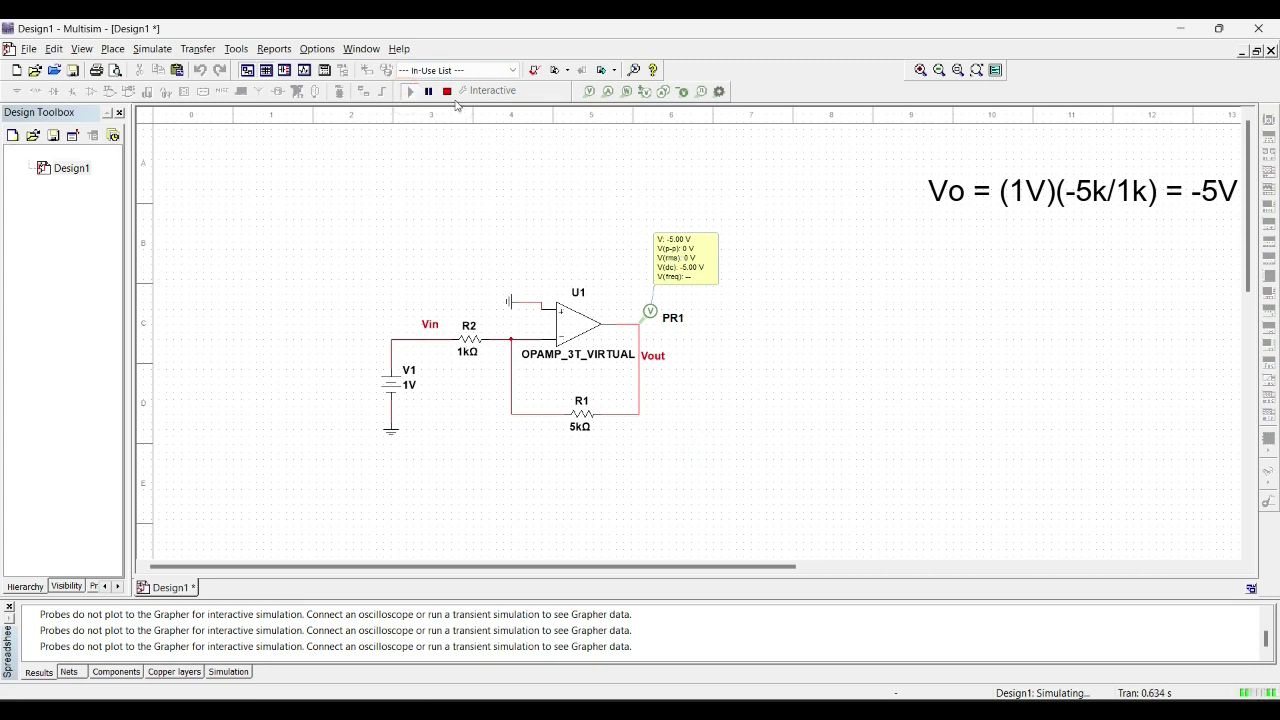
pyautogui.click(447, 91)
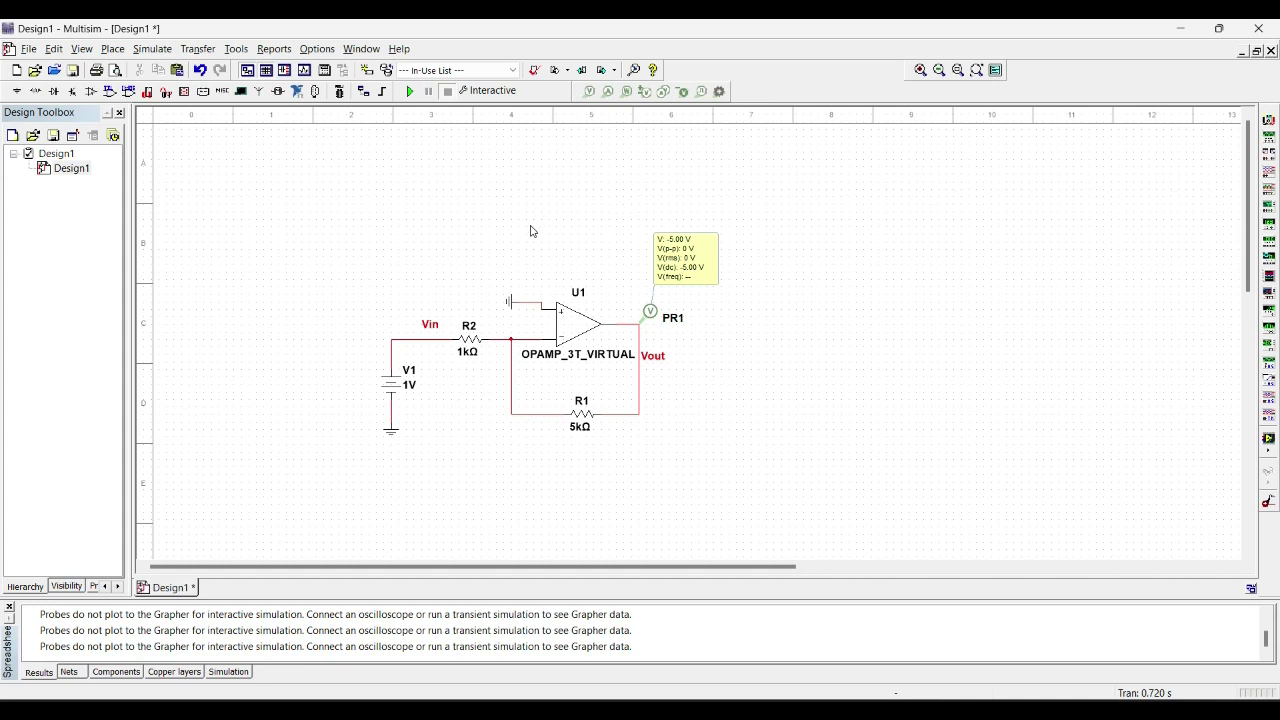
# - Search 'dcac' in All groups and place an AC_POWER source on the schematic
pyautogui.click(54, 91)
pyautogui.click(240, 234)
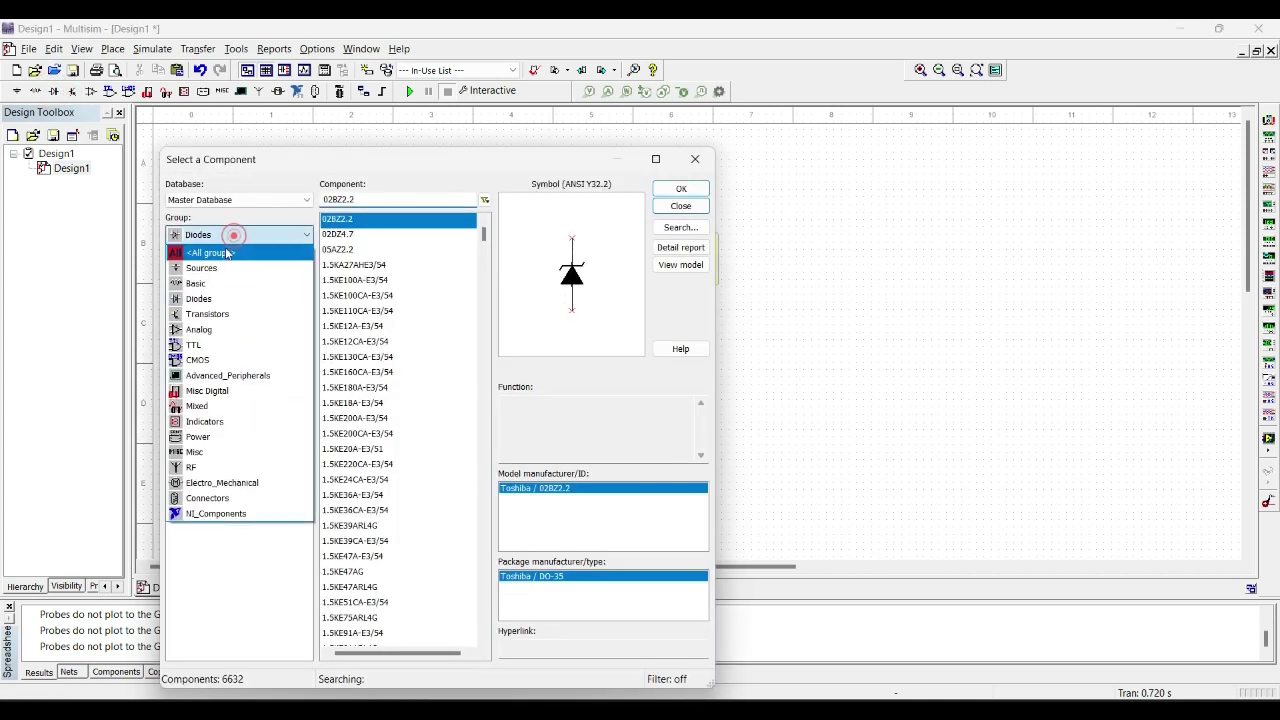
pyautogui.click(245, 250)
pyautogui.write('dcac')
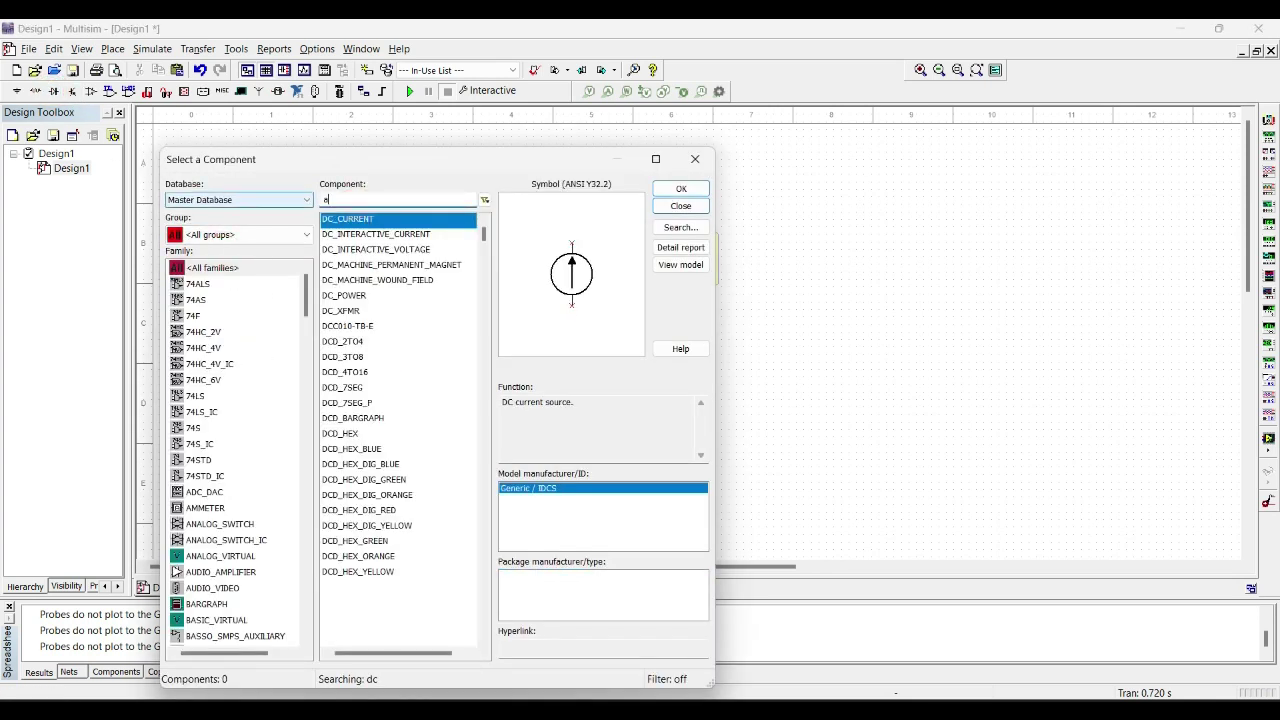
pyautogui.click(344, 235)
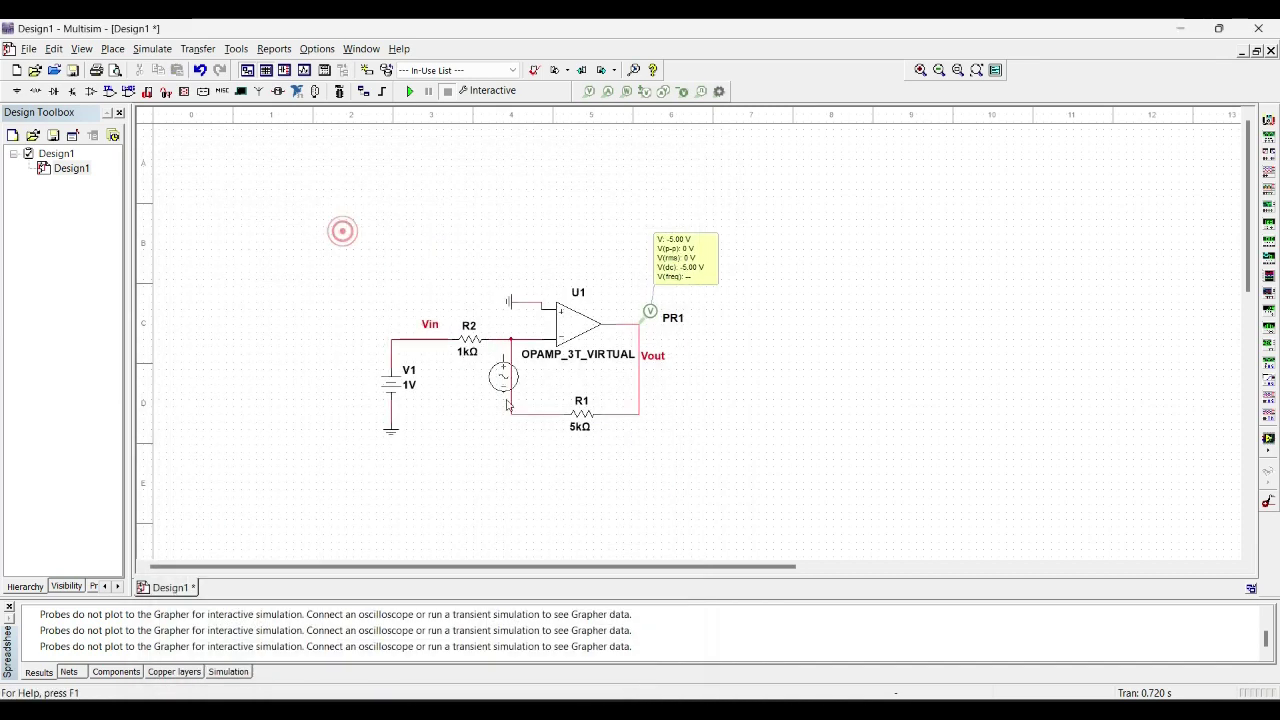
pyautogui.click(366, 377)
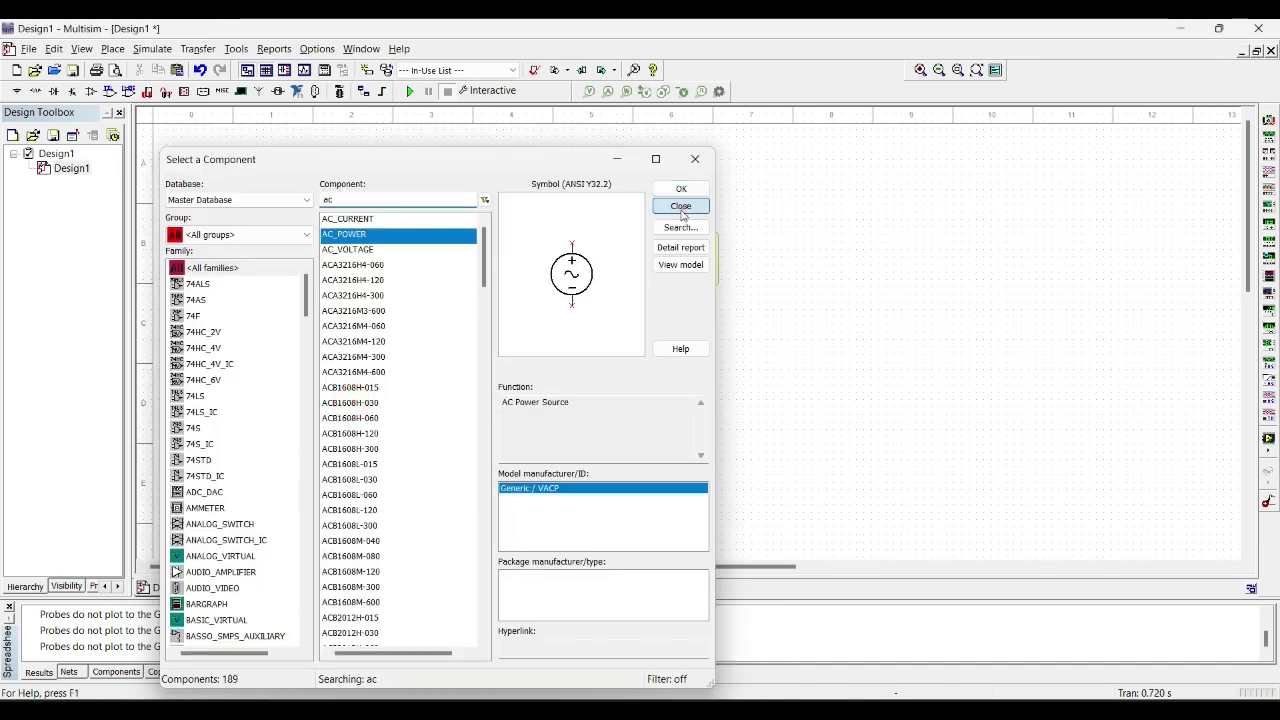
pyautogui.click(680, 206)
pyautogui.click(396, 395)
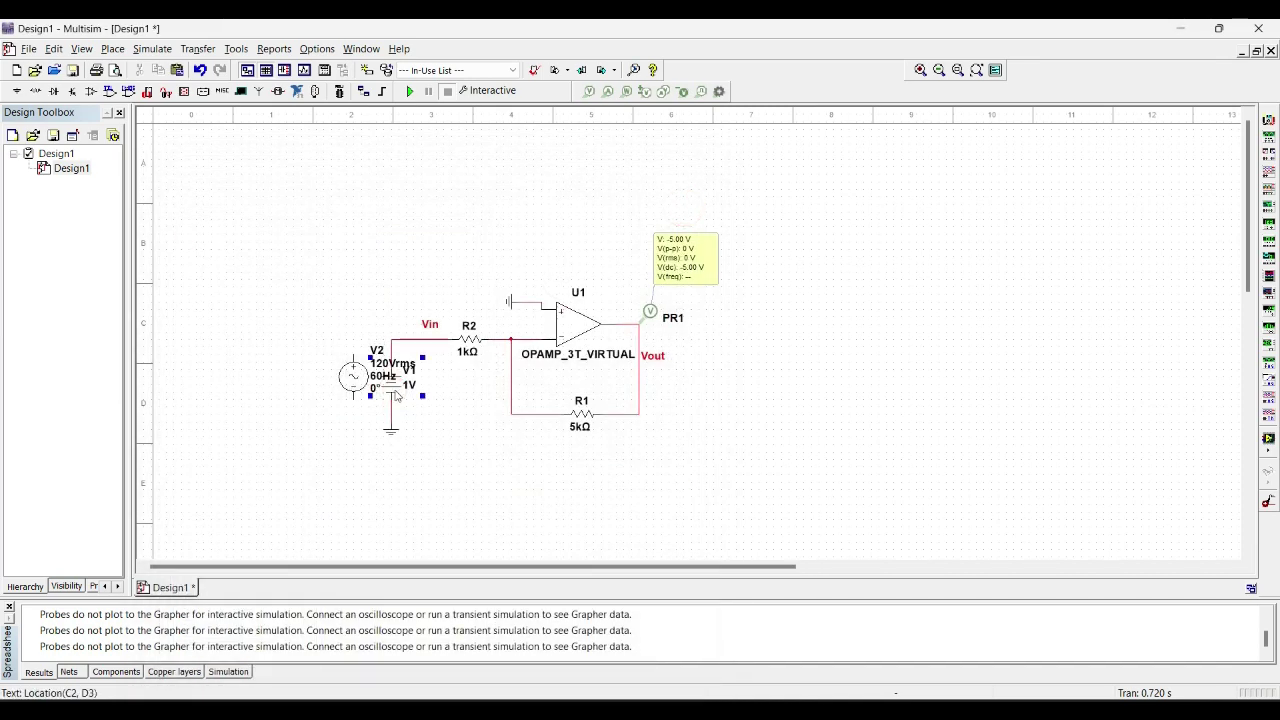
# - Search 'ac' and place AC_VOLTAGE source V3 (1 Vpk, 1 kHz) left of the circuit
pyautogui.click(53, 91)
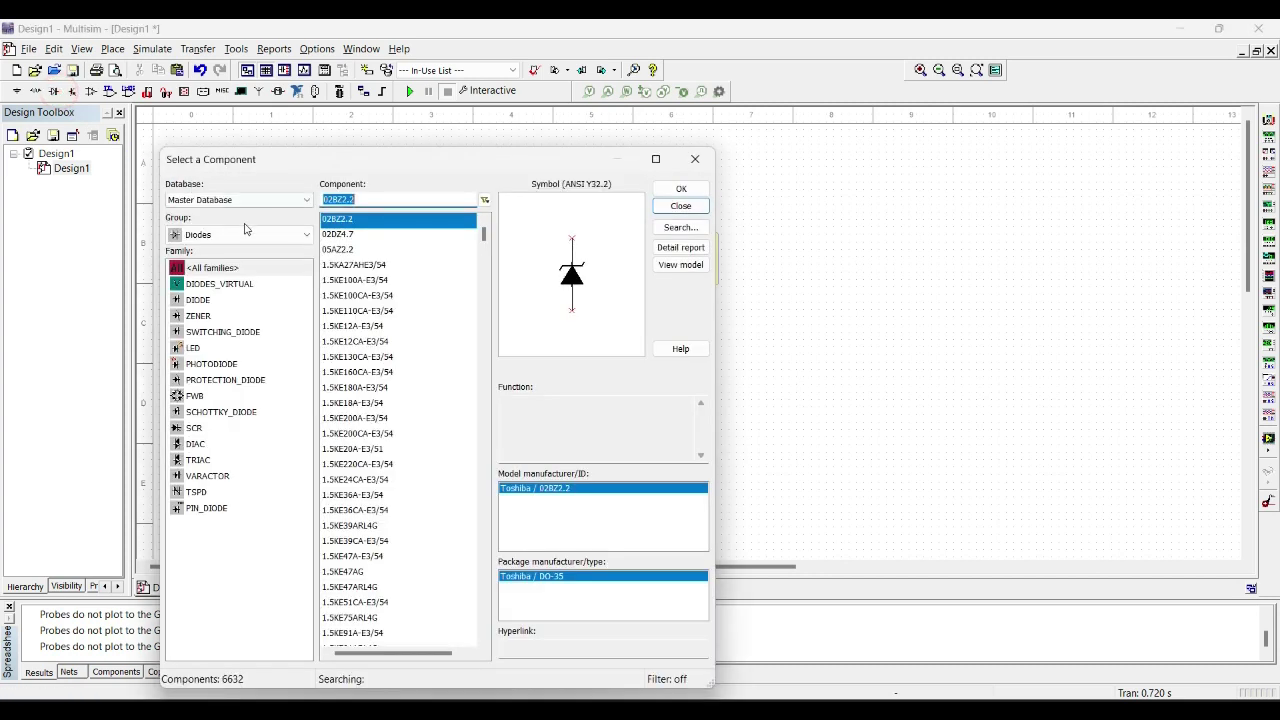
pyautogui.click(245, 229)
pyautogui.click(215, 249)
pyautogui.click(380, 200)
pyautogui.write('ac')
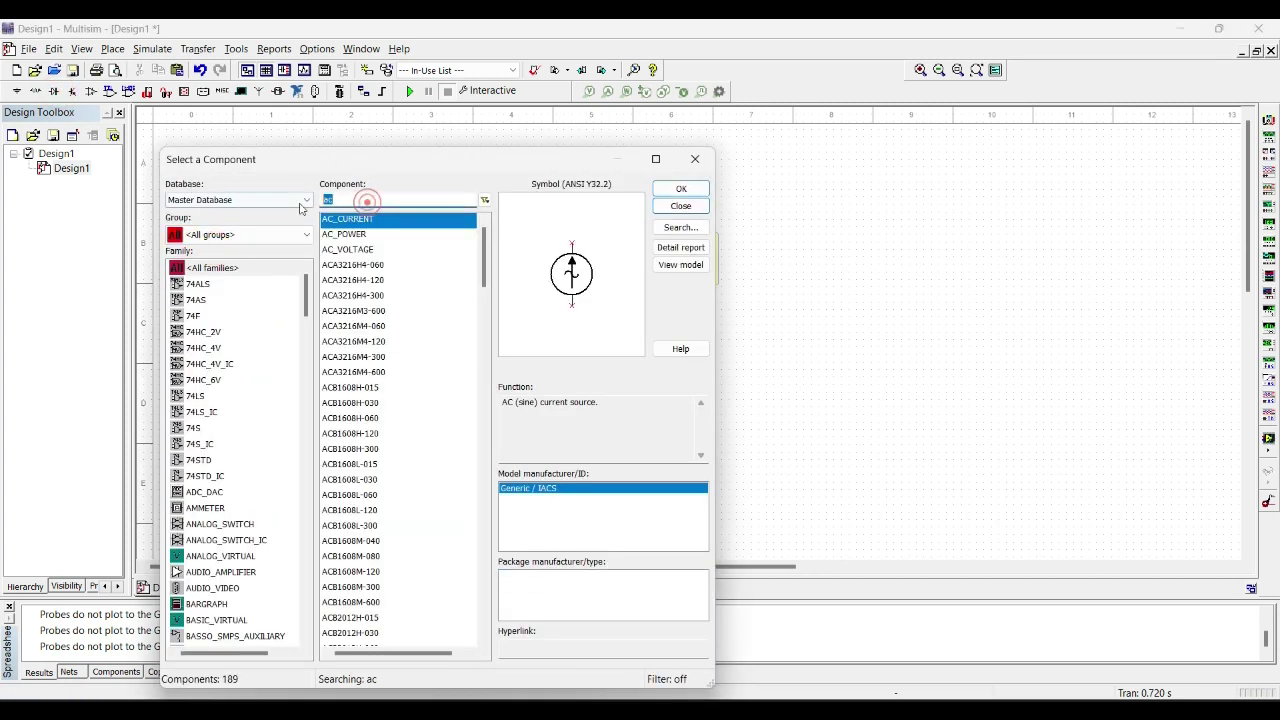
pyautogui.doubleClick(347, 249)
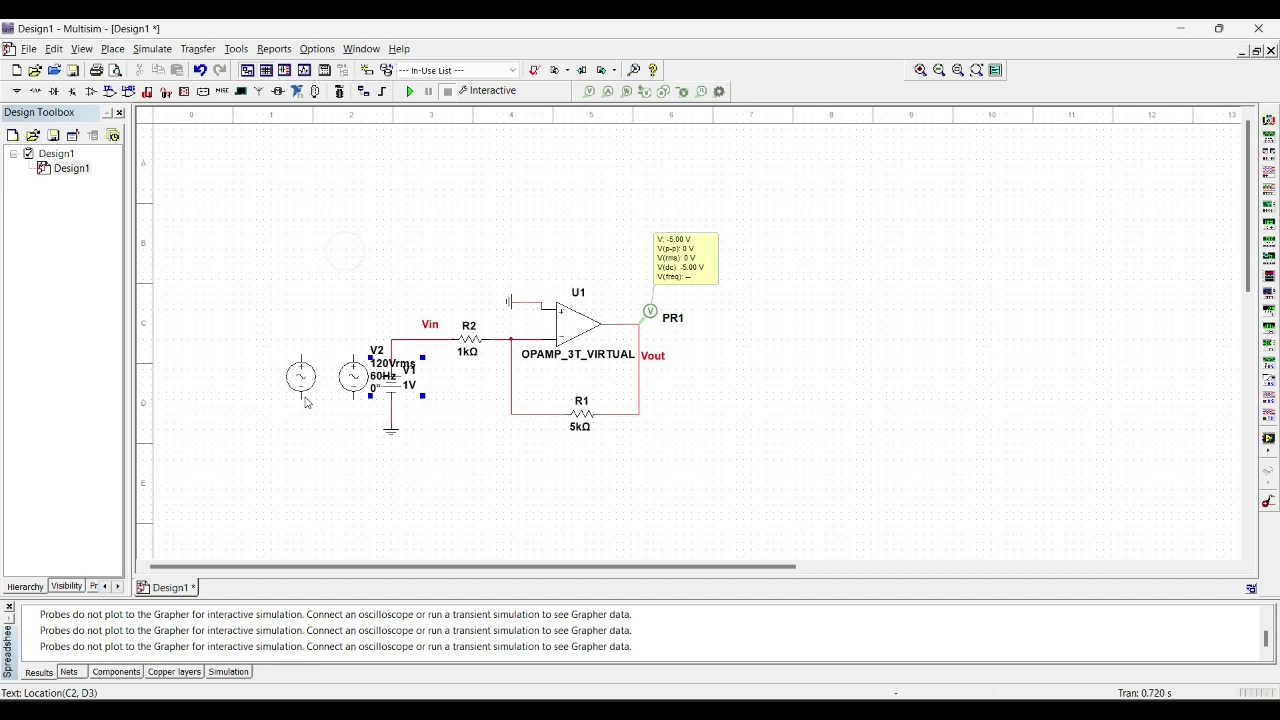
pyautogui.click(307, 402)
pyautogui.click(684, 203)
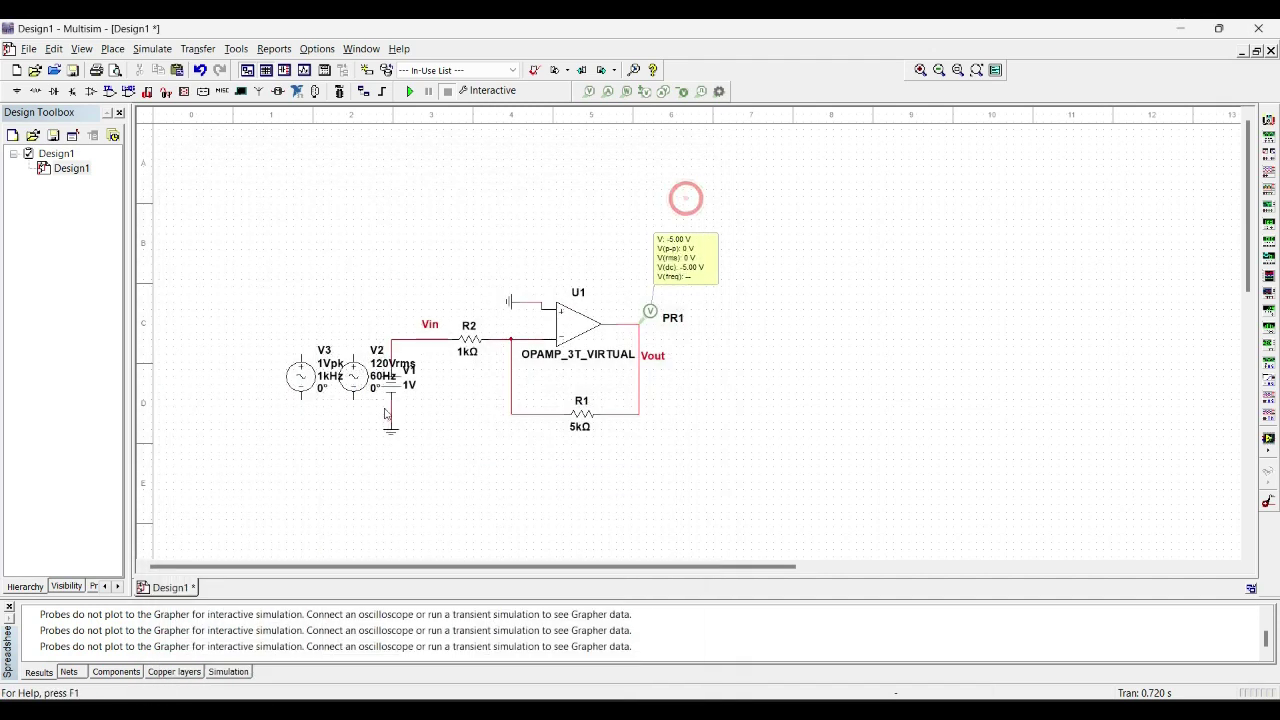
# - Delete the unwanted 120 Vrms source V2 and select DC source V1
pyautogui.click(360, 385)
pyautogui.press('Delete')
pyautogui.click(385, 383)
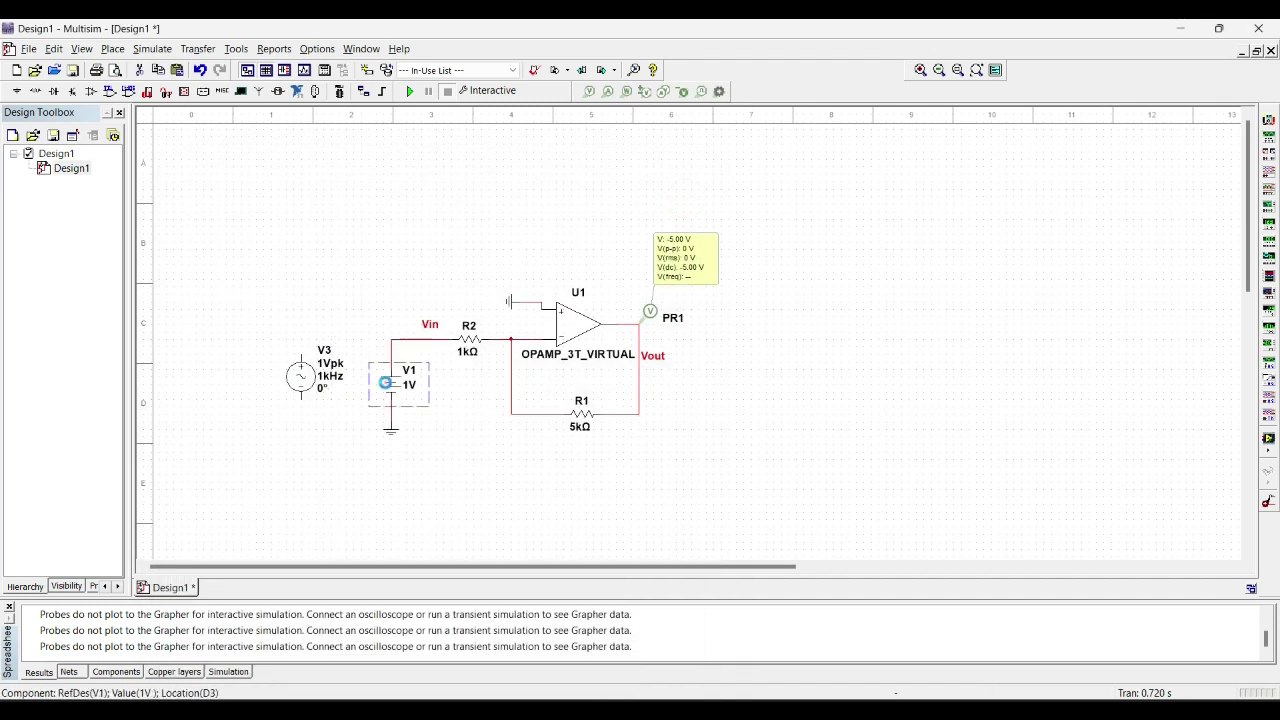
# - Delete V1, drop V3 onto its ground, and wire V3's top pin to R2's left pin
pyautogui.press('Delete')
pyautogui.moveTo(303, 376); pyautogui.dragTo(410, 398)
pyautogui.click(408, 452)
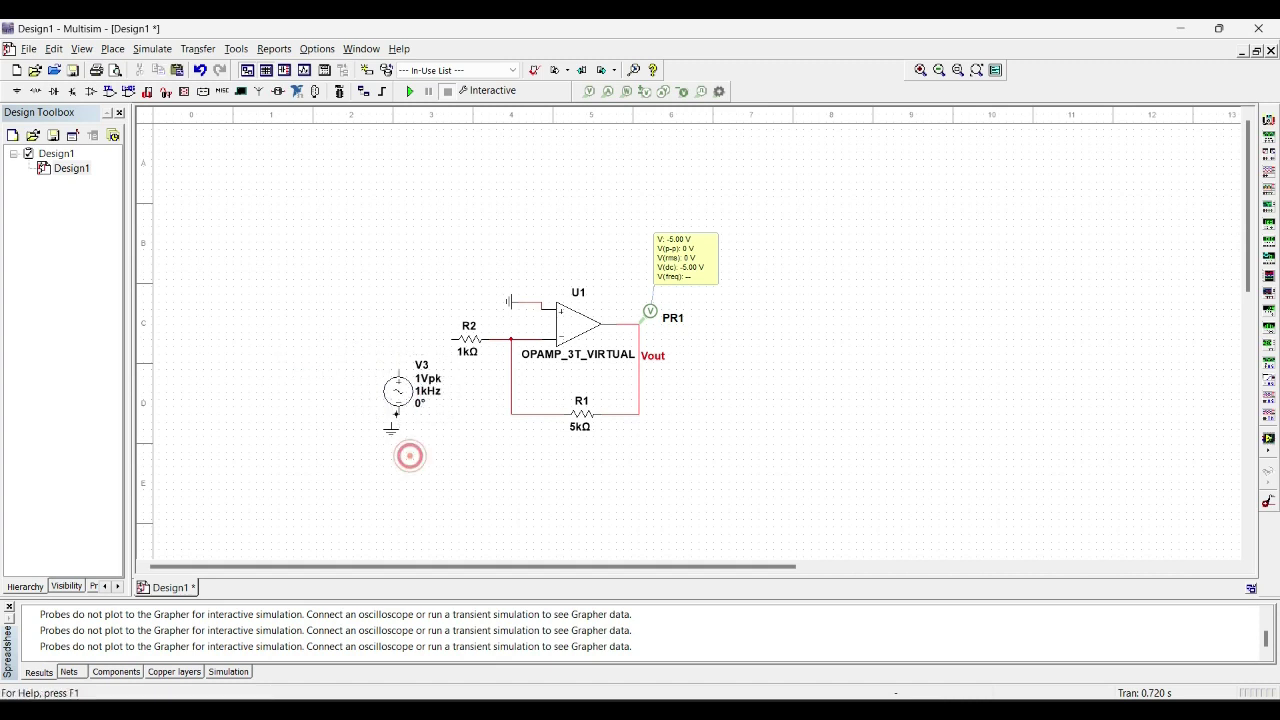
pyautogui.click(398, 368)
pyautogui.click(451, 340)
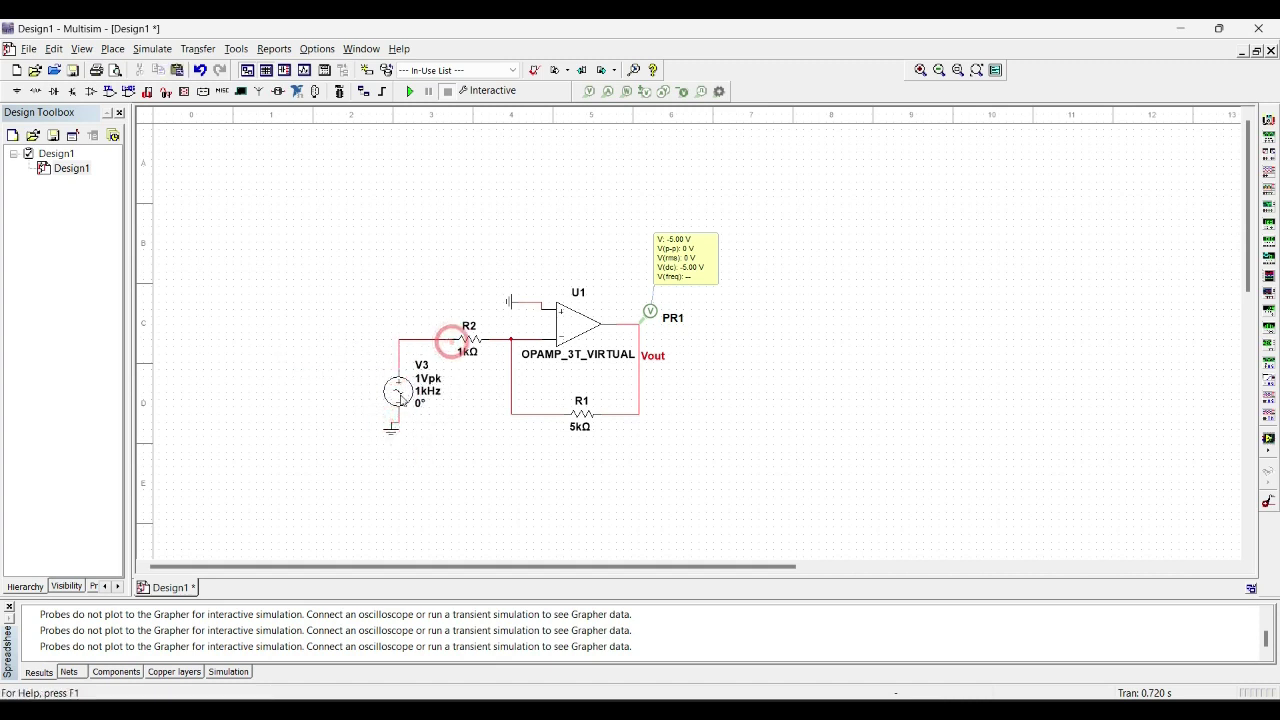
pyautogui.moveTo(405, 408); pyautogui.dragTo(397, 408)
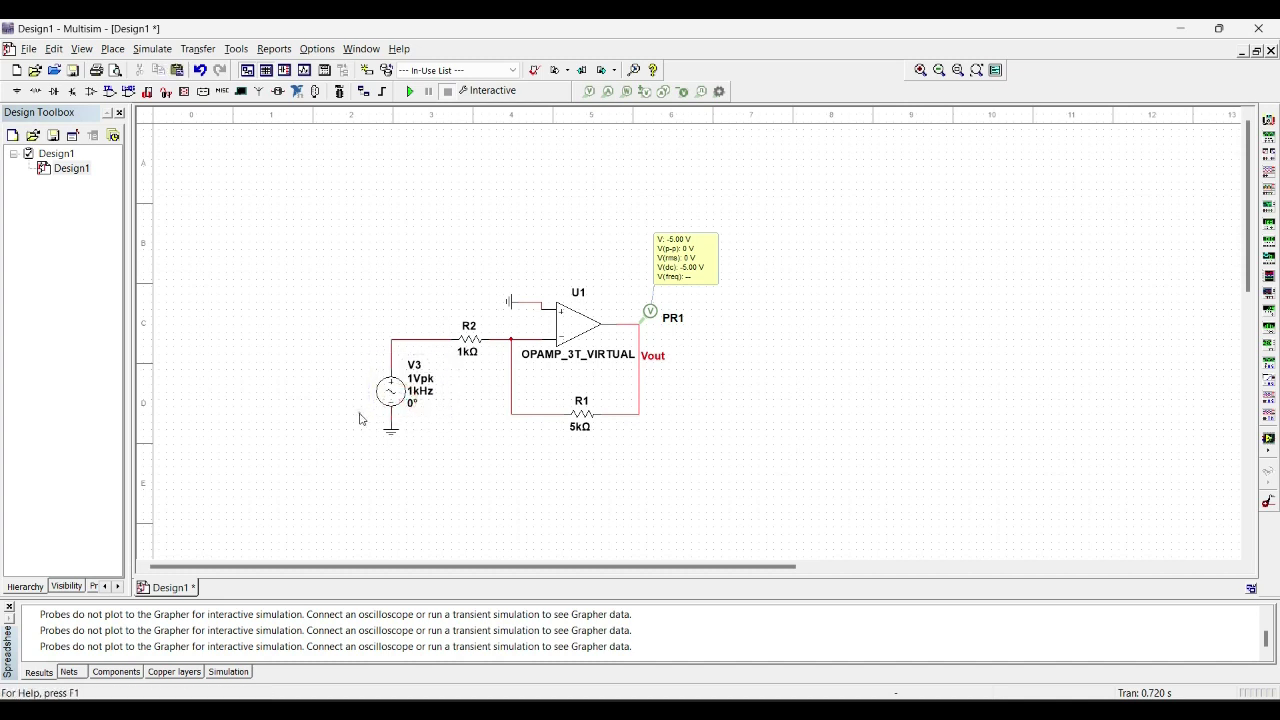
pyautogui.click(360, 413)
# - Save a Transient analysis ending at 0.005 s and place probe PR2 on the V3–R2 wire
pyautogui.click(152, 49)
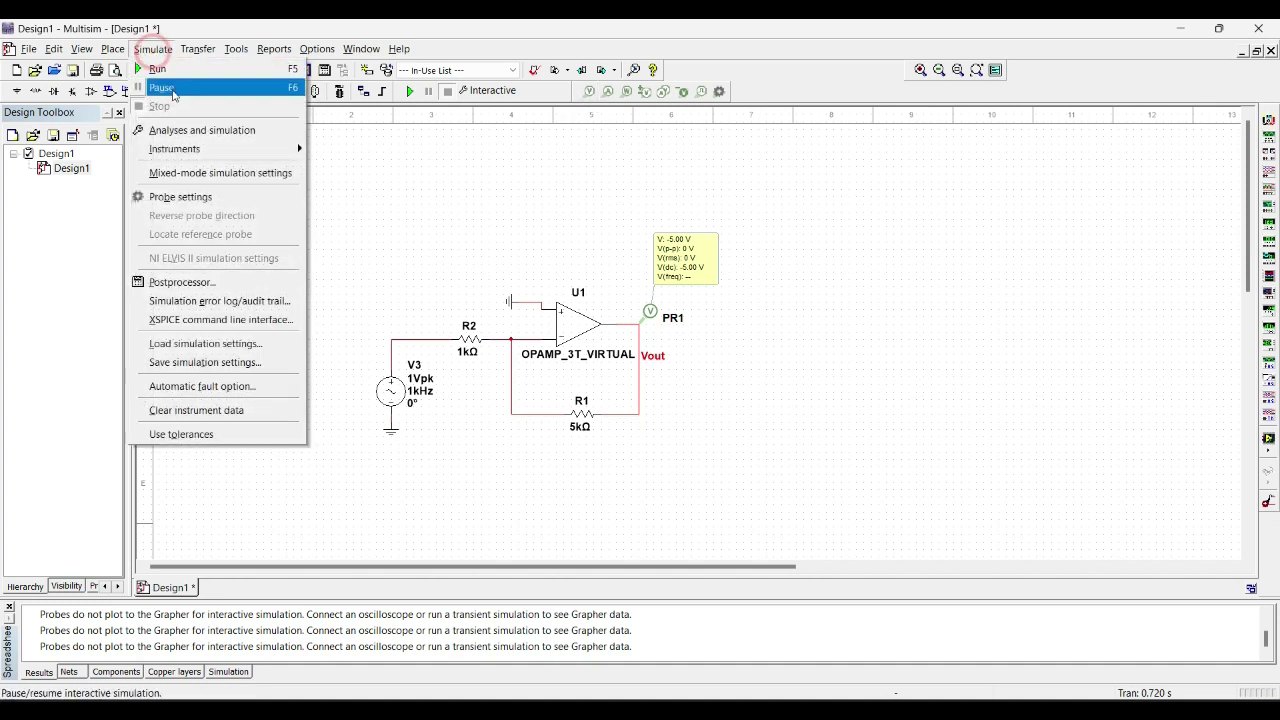
pyautogui.click(182, 130)
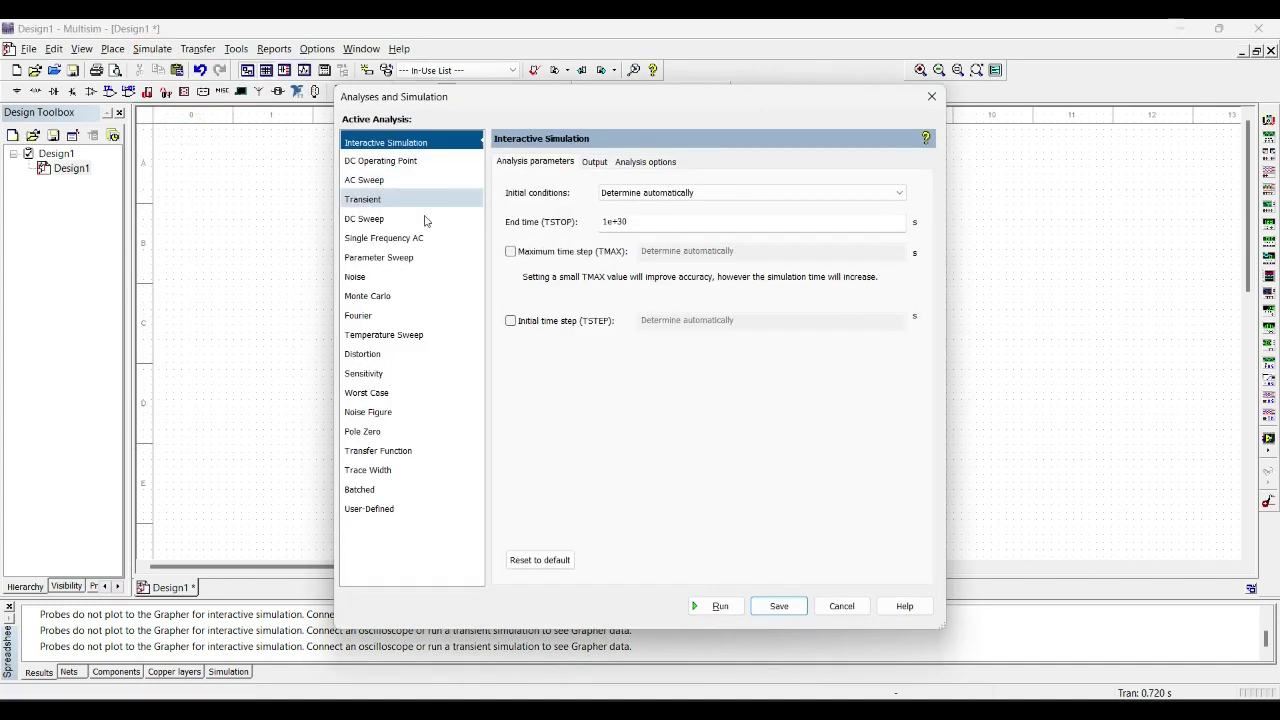
pyautogui.click(368, 202)
pyautogui.moveTo(605, 107); pyautogui.dragTo(811, 122)
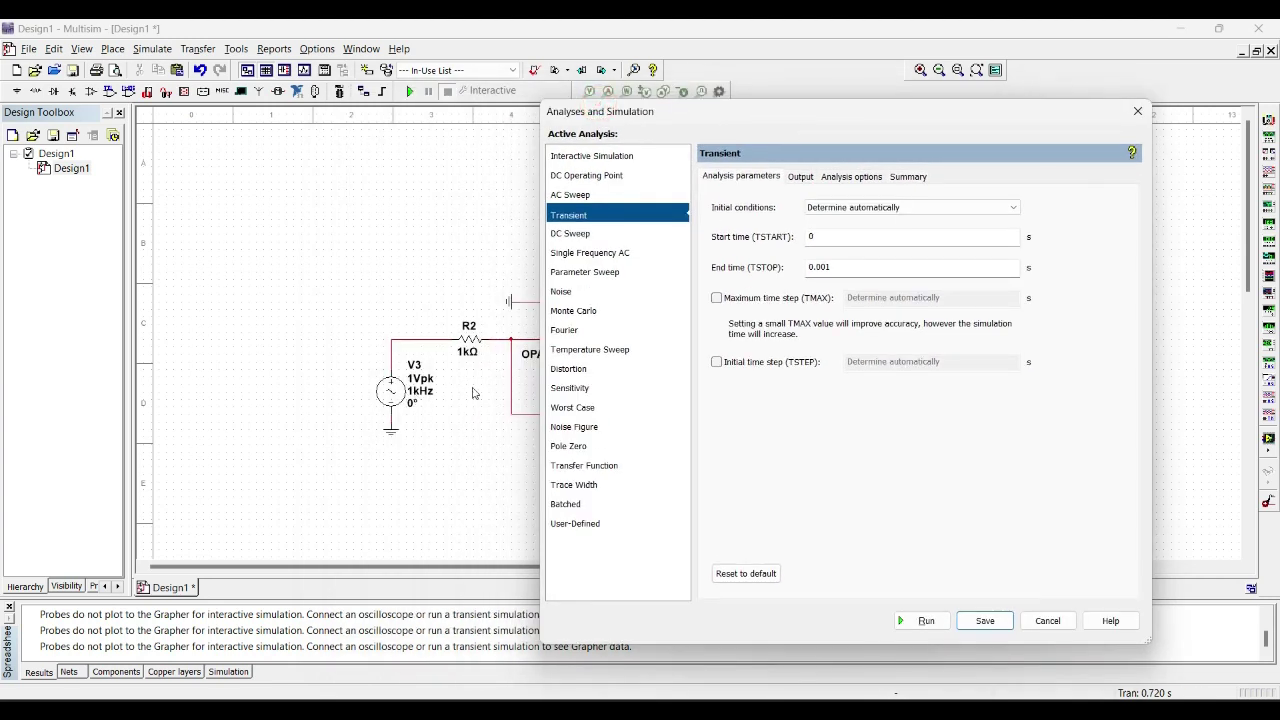
pyautogui.click(837, 266)
pyautogui.click(983, 620)
pyautogui.click(589, 91)
pyautogui.click(397, 340)
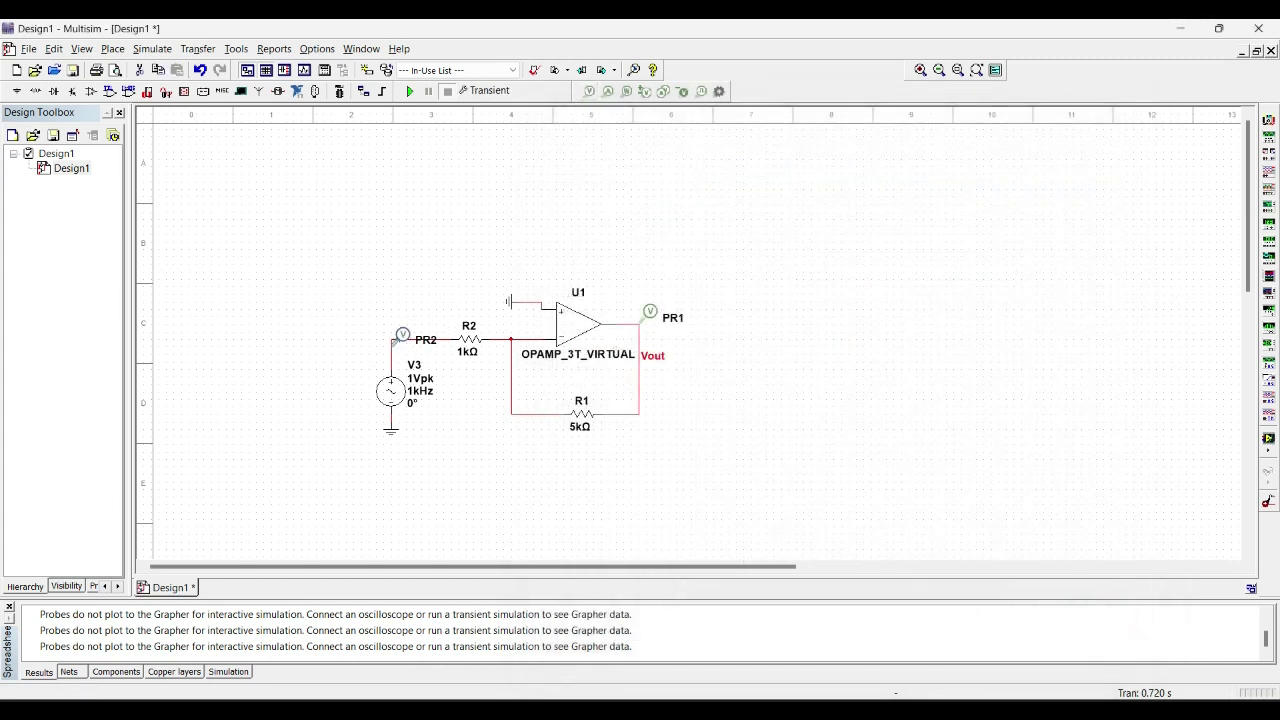
# - Run the transient simulation and compare the ±1 V input and inverted ±5 V output traces in Grapher
pyautogui.click(410, 93)
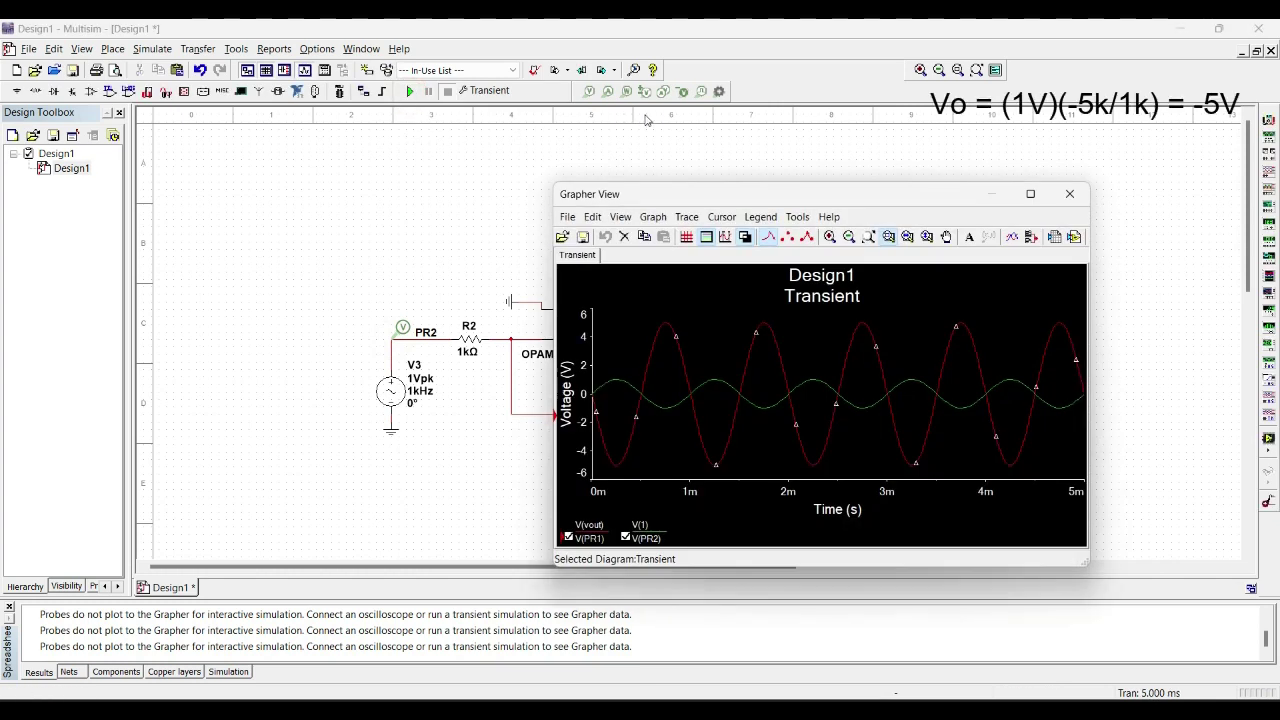
pyautogui.moveTo(725, 197); pyautogui.dragTo(775, 132)
pyautogui.click(714, 349)
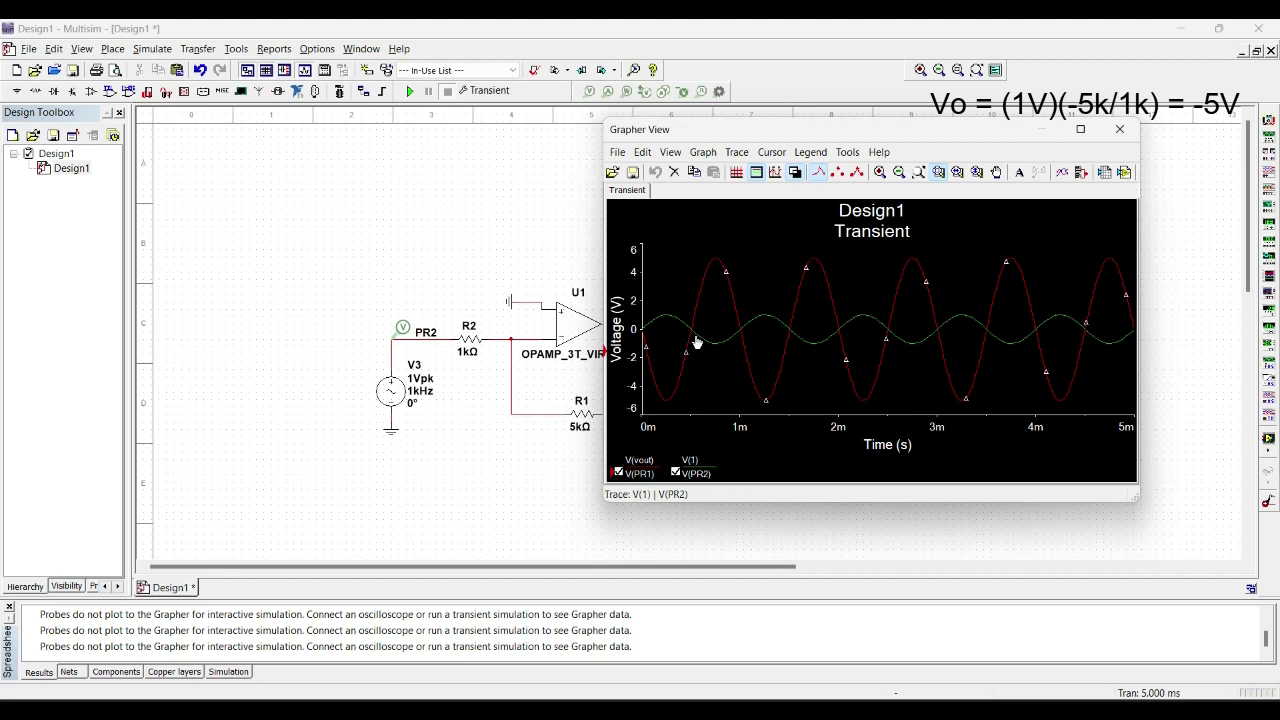
pyautogui.click(687, 356)
# - Close the Grapher window and open R2's properties, then dismiss them without changes
pyautogui.click(1120, 129)
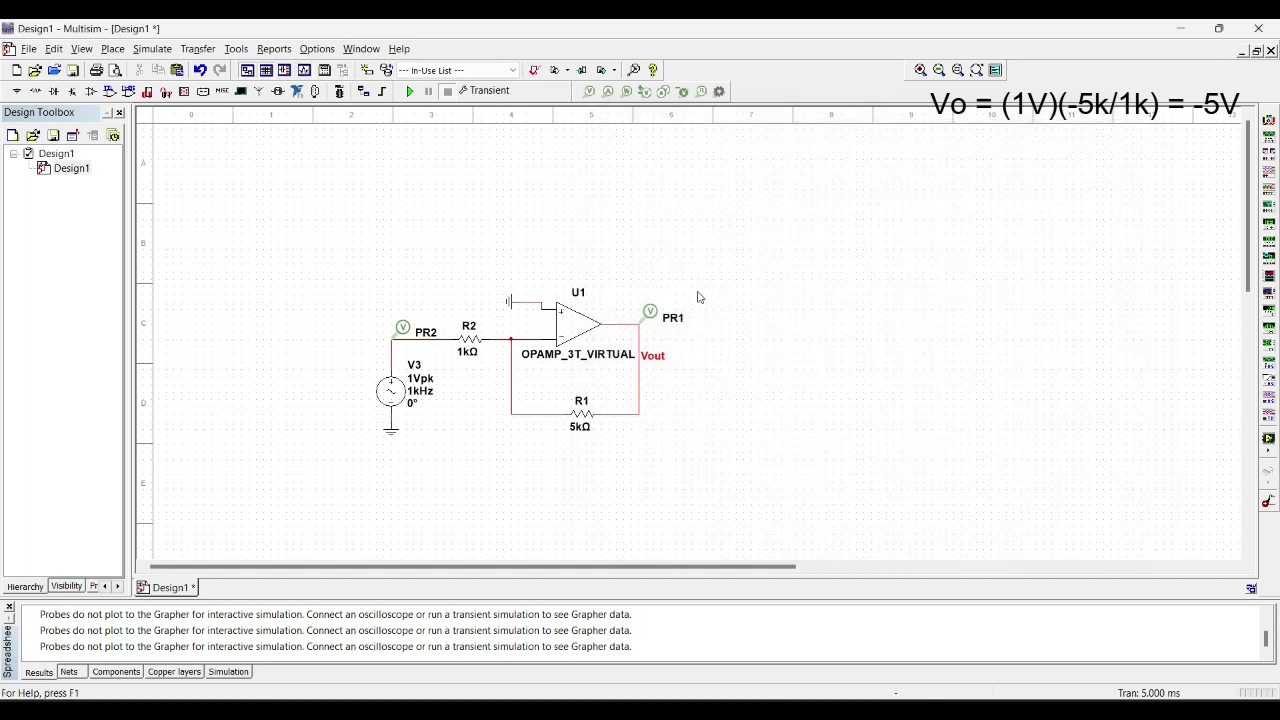
pyautogui.doubleClick(470, 352)
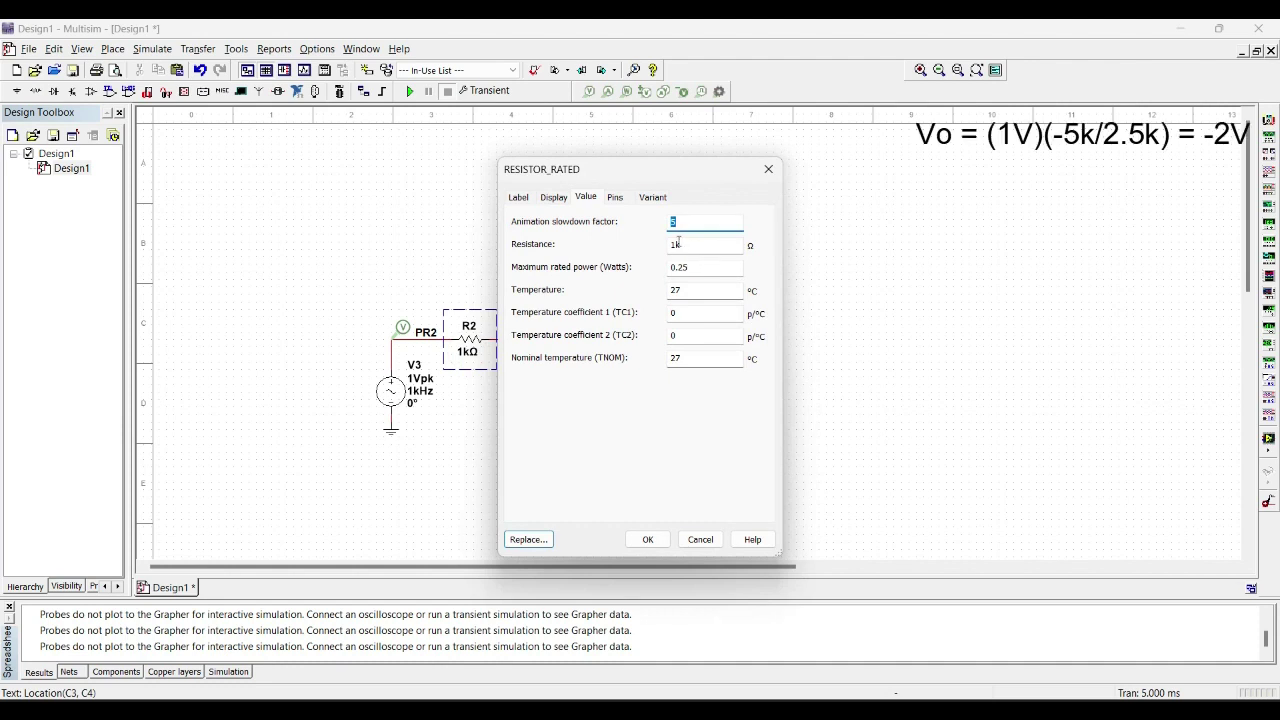
pyautogui.click(768, 169)
pyautogui.click(491, 486)
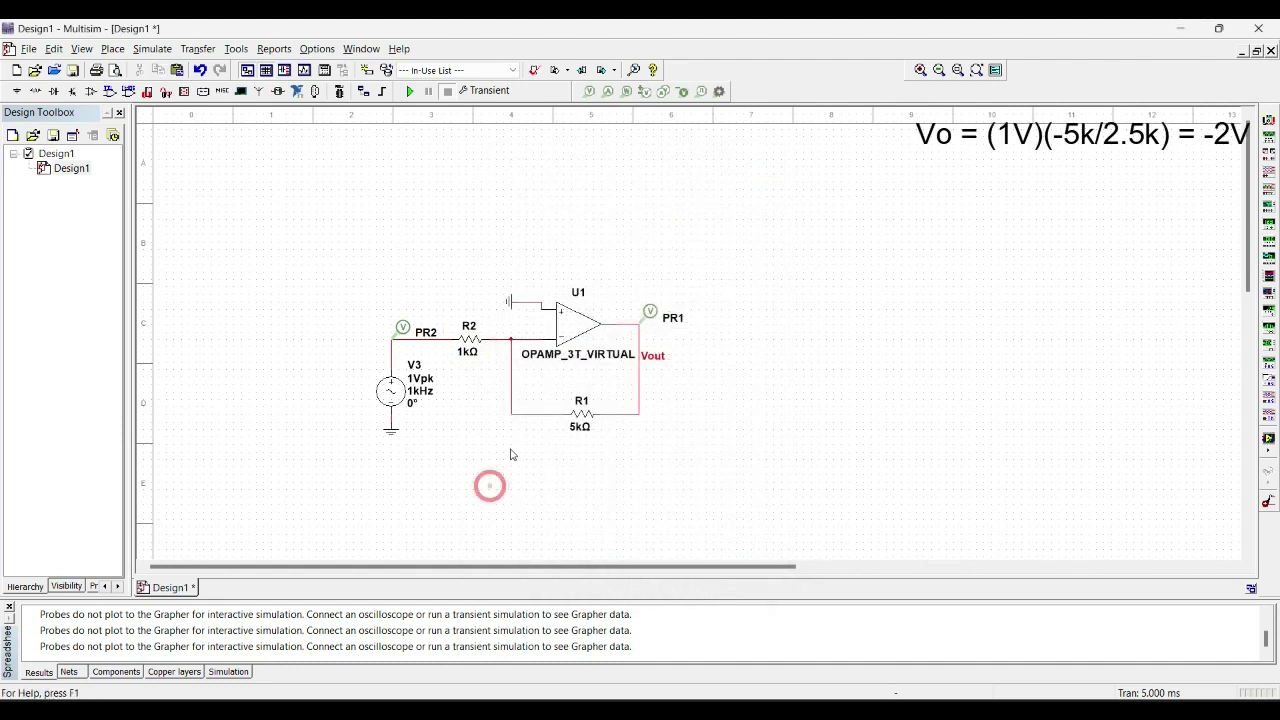
# - Set R2's resistance to 2.5 kΩ and rerun the transient simulation
pyautogui.doubleClick(468, 345)
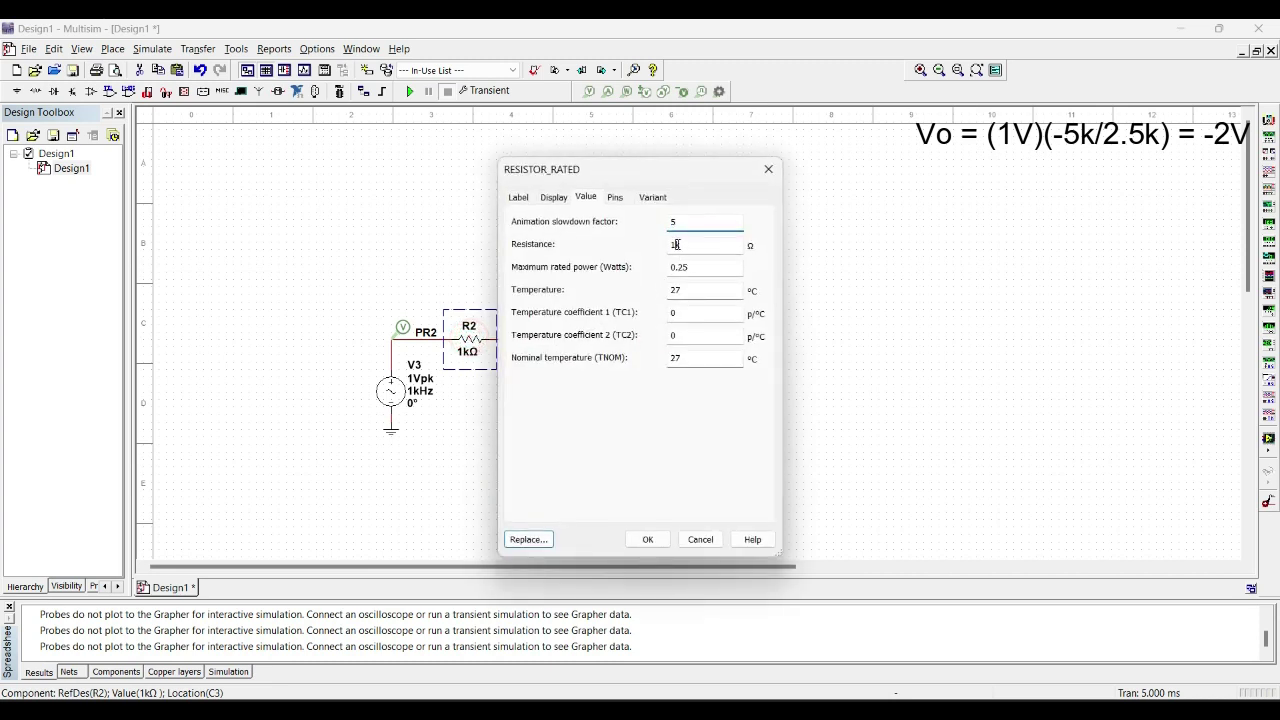
pyautogui.doubleClick(676, 244)
pyautogui.click(648, 539)
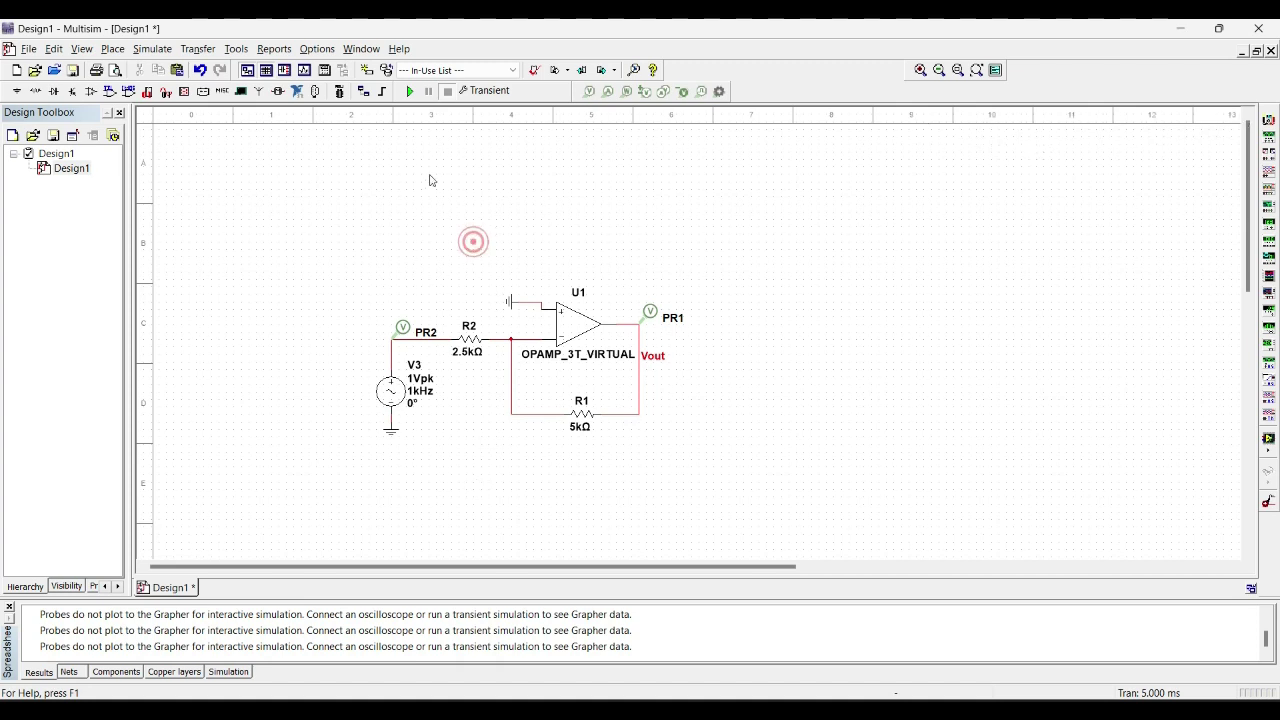
pyautogui.click(409, 92)
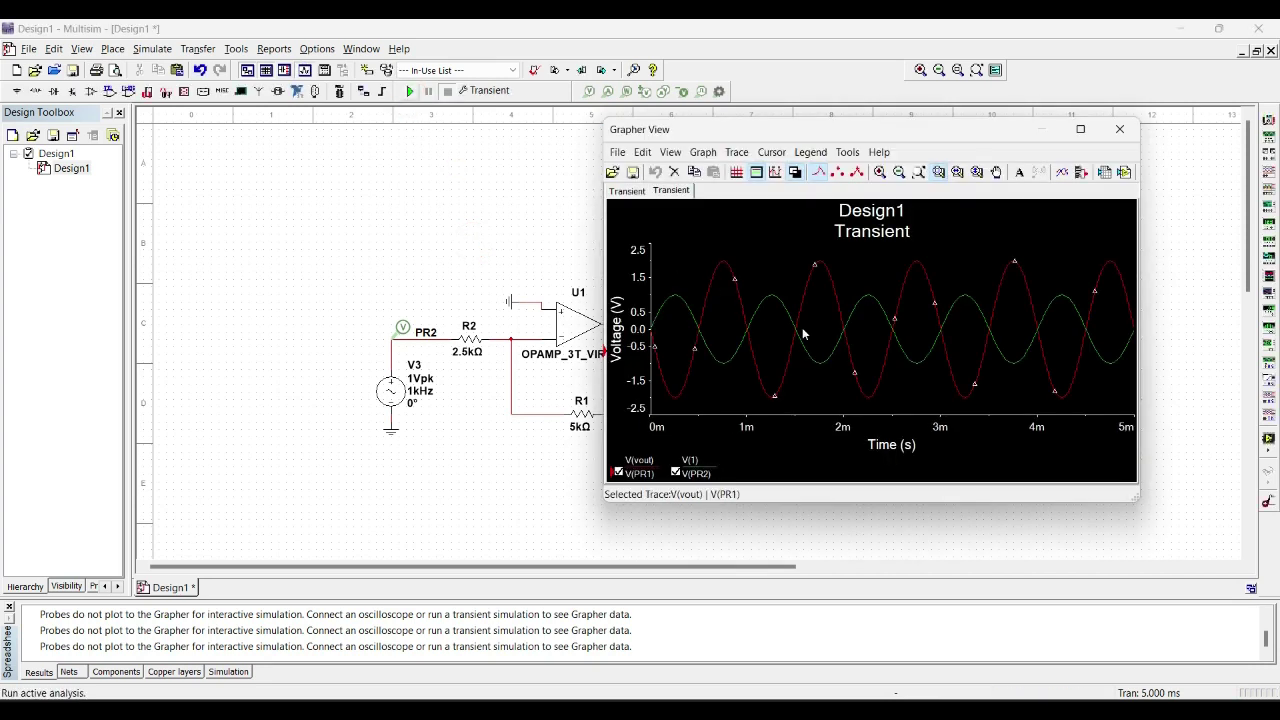